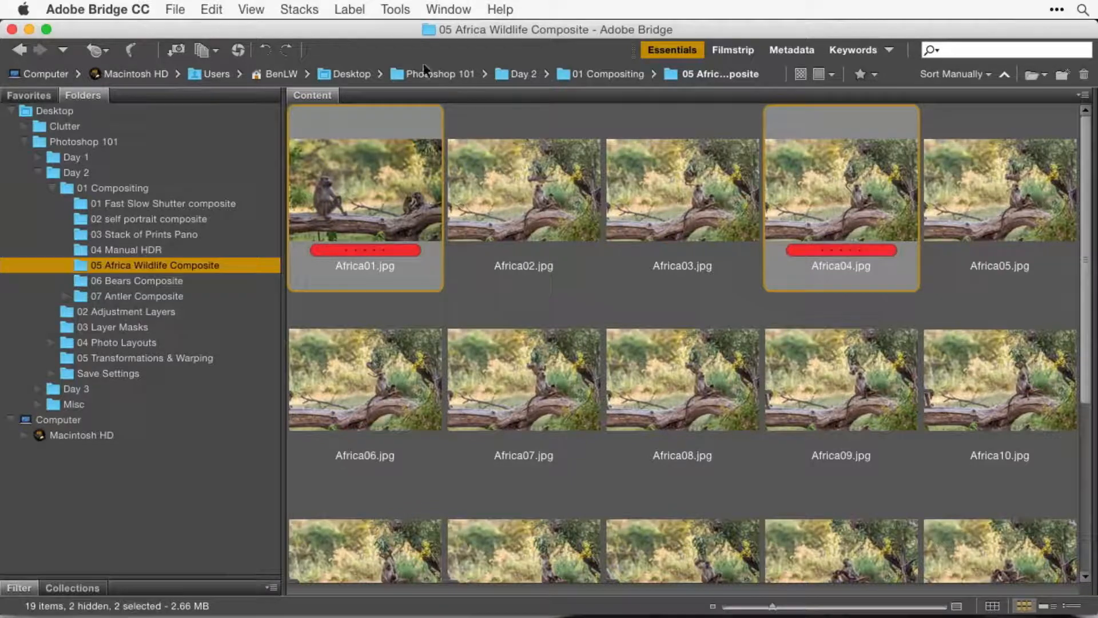
Step: Load the selected Africa01.jpg and Africa04.jpg as layers into Photoshop, agreeing to queue the command
left_click(394, 9)
mouse_move(442, 210)
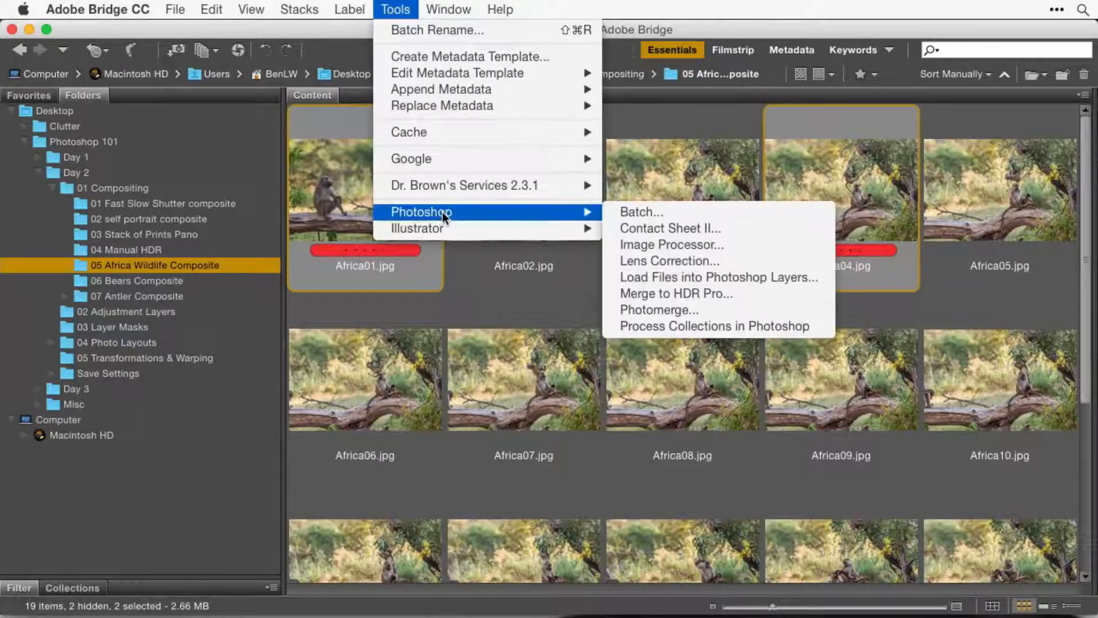
left_click(753, 281)
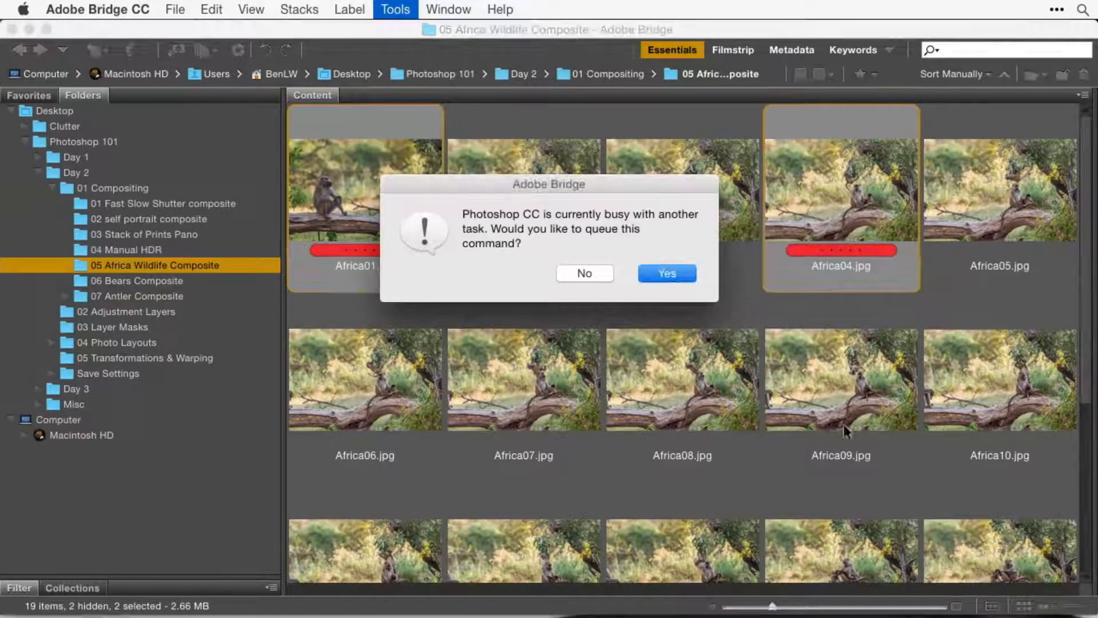
left_click(657, 269)
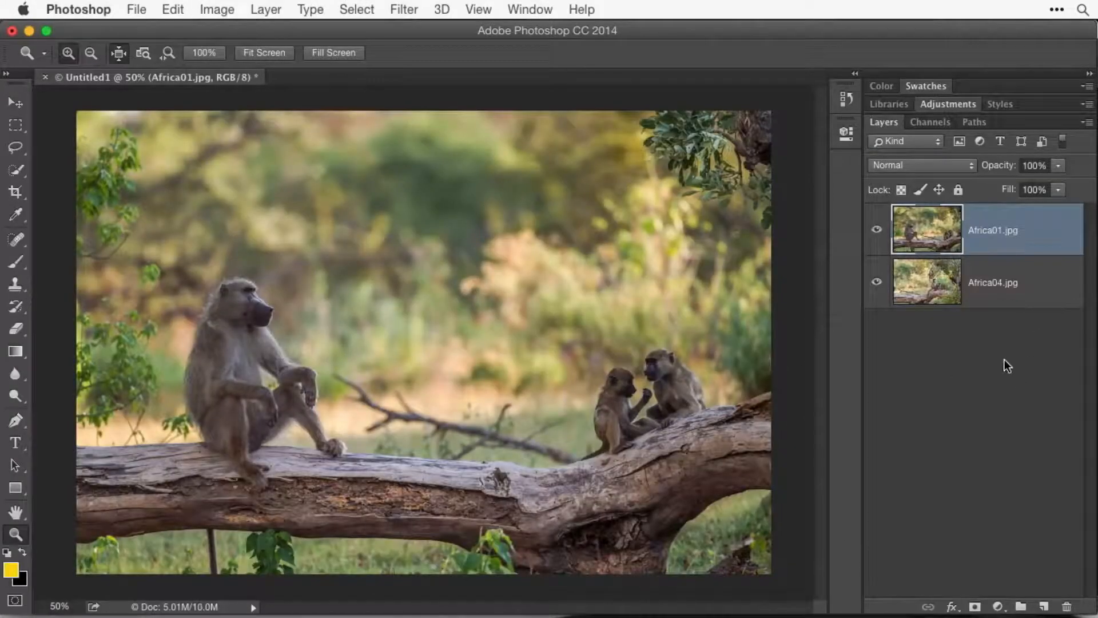
Step: Toggle the Africa01.jpg layer's visibility several times to compare its framing with Africa04.jpg, leaving it shown
left_click(876, 232)
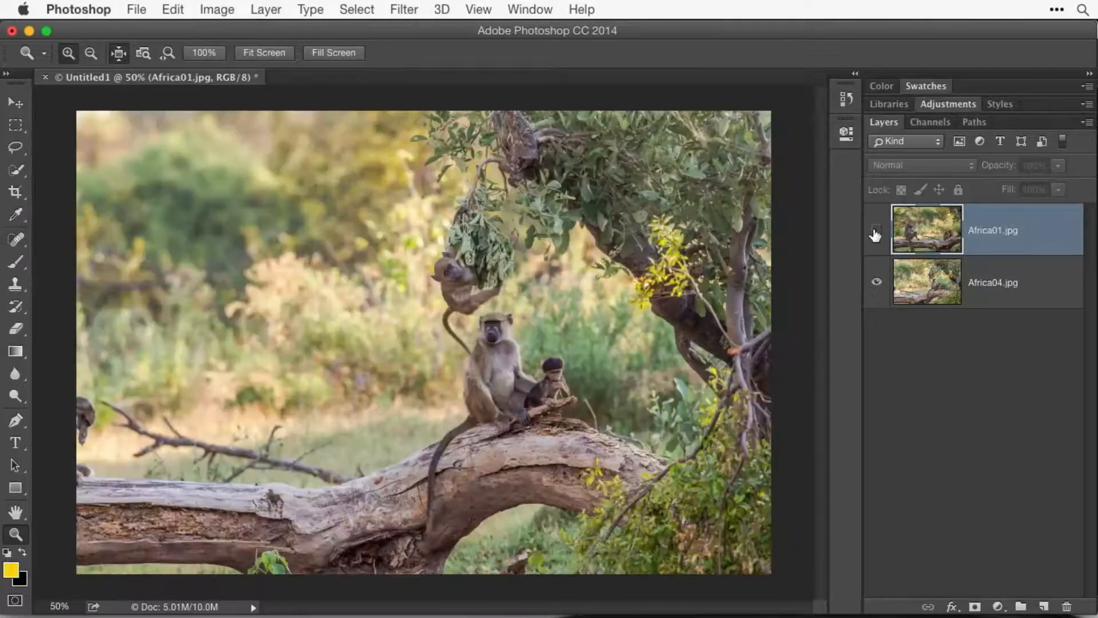
left_click(875, 232)
left_click(876, 232)
left_click(876, 231)
left_click(875, 232)
left_click(876, 231)
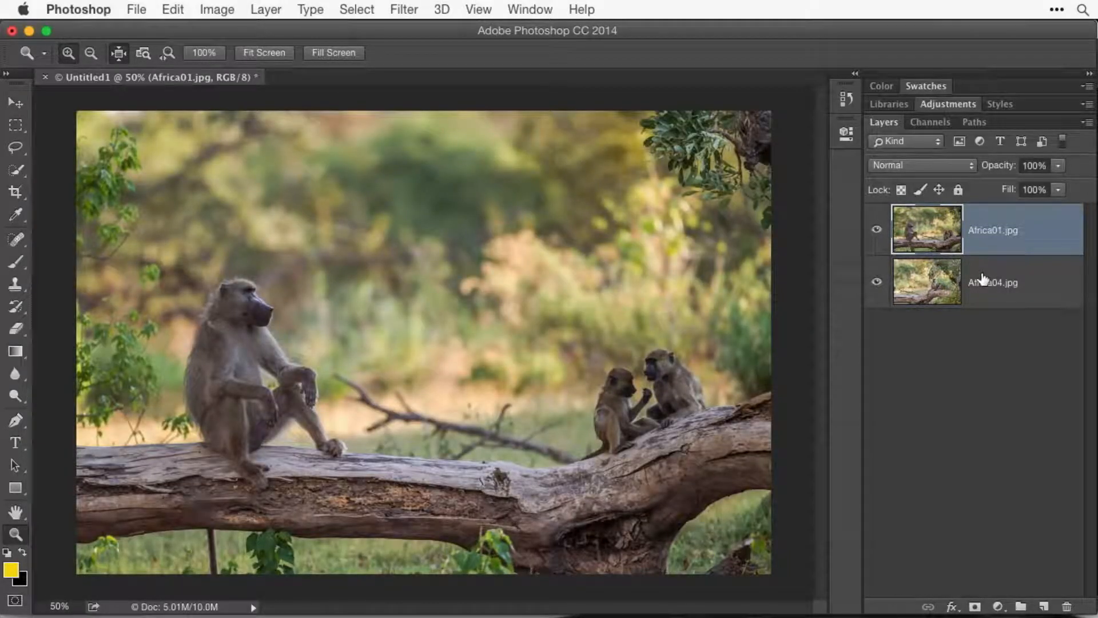
Step: Select both the Africa01.jpg and Africa04.jpg layers and auto-align them using the Auto projection
left_click(965, 276, "shift")
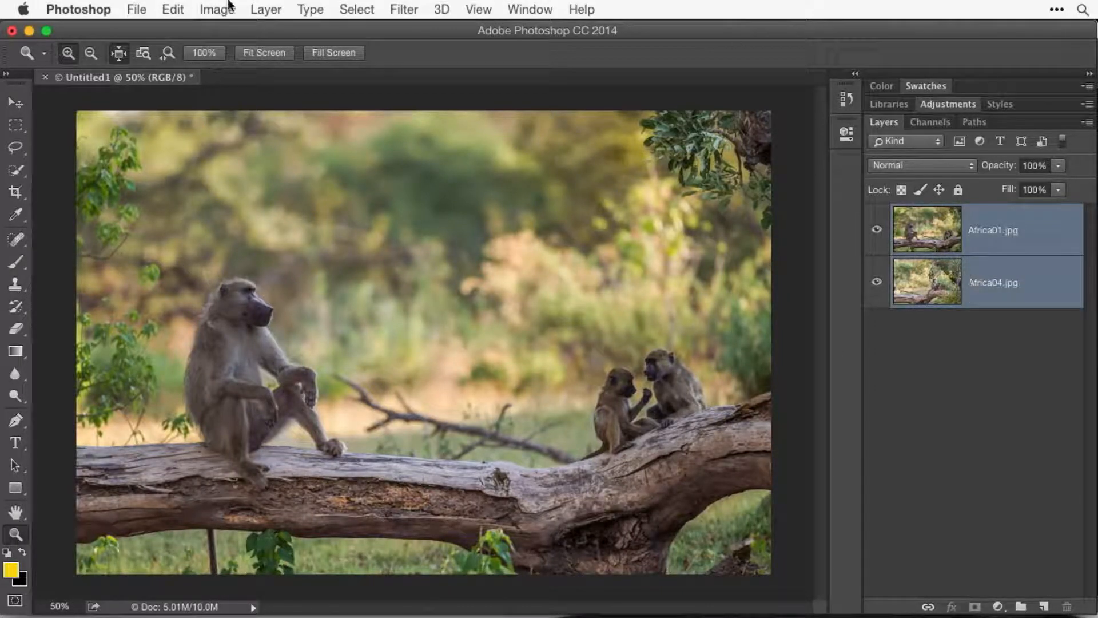
left_click(173, 8)
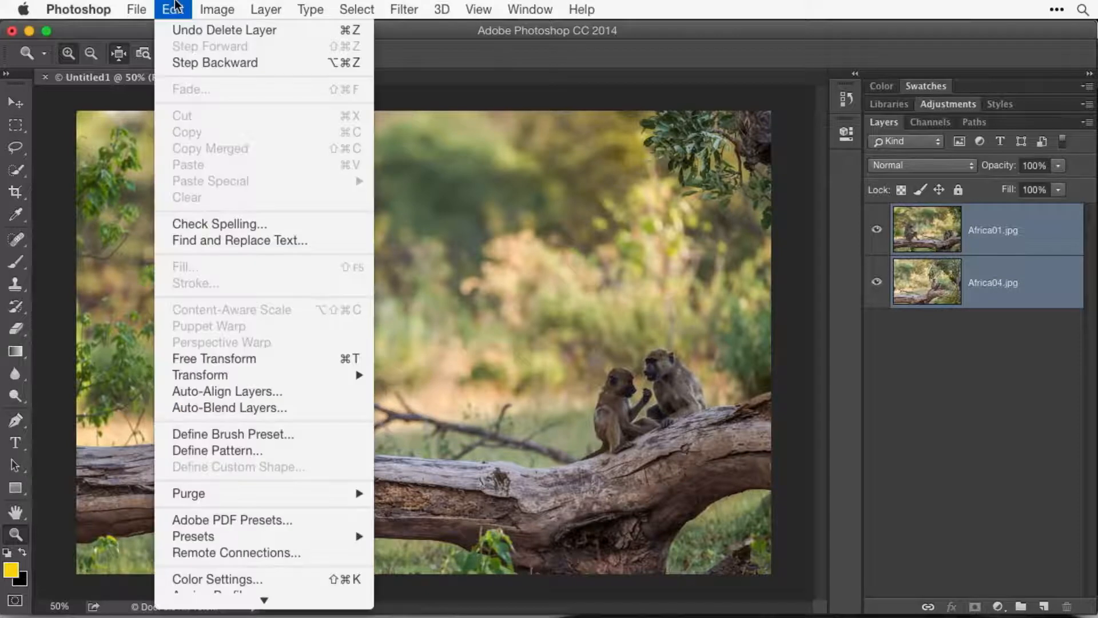
left_click(287, 392)
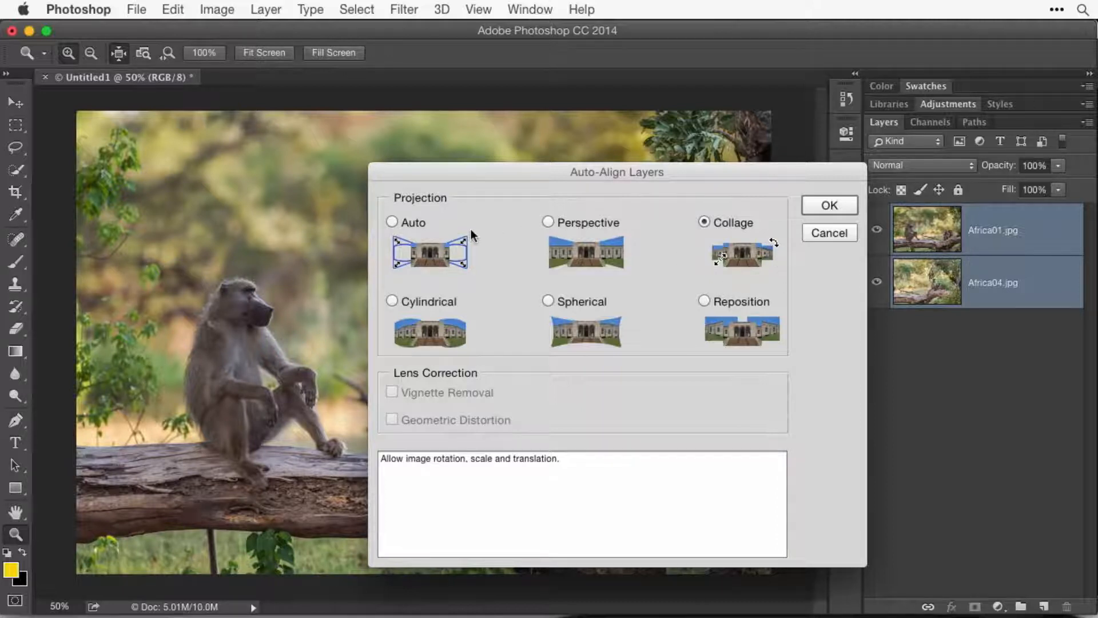
left_click(396, 228)
left_click(829, 206)
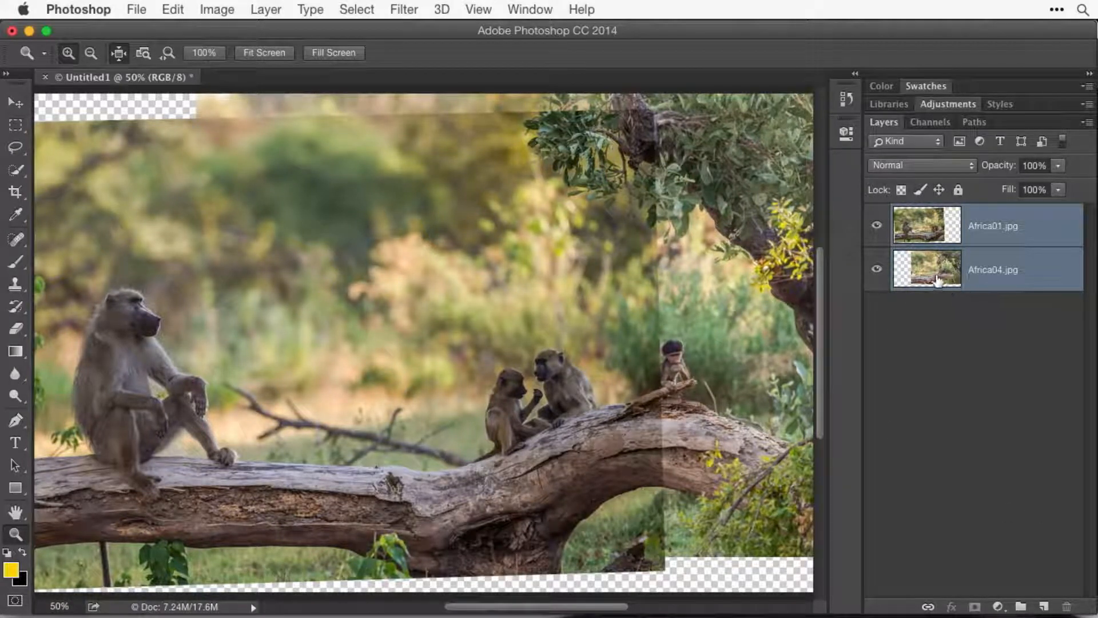
Step: Select only the Africa01.jpg layer and toggle its visibility to check the alignment, leaving it shown
left_click(972, 237)
left_click(877, 227)
left_click(876, 227)
left_click(877, 227)
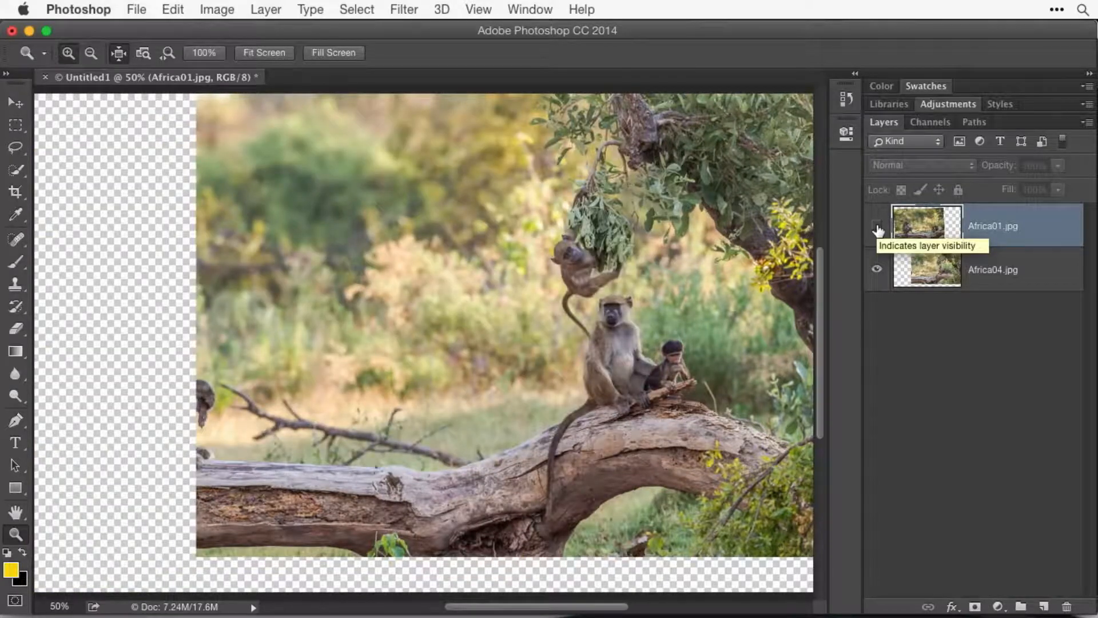
left_click(877, 227)
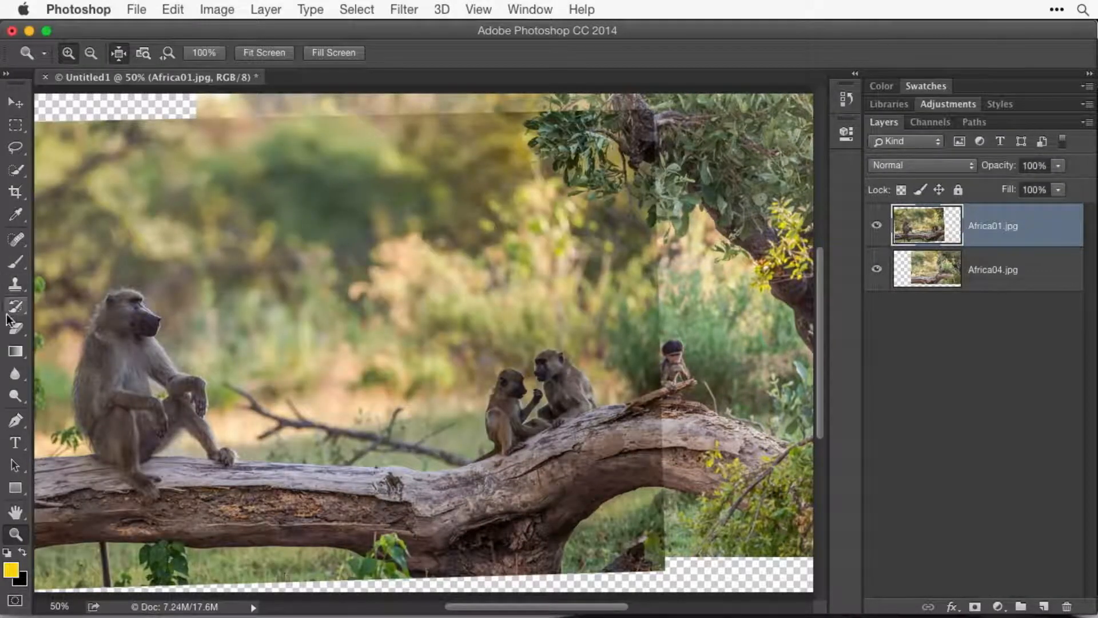
Step: Try erasing the area of Africa01.jpg that covers Africa04.jpg's baboons with the Eraser, and undo the erasing
left_click(15, 327)
mouse_move(662, 197)
left_mouse_down()
mouse_move(655, 228)
mouse_move(571, 229)
mouse_move(658, 258)
mouse_move(659, 328)
mouse_move(594, 247)
mouse_move(533, 315)
mouse_move(560, 303)
mouse_move(519, 333)
mouse_move(471, 423)
mouse_move(523, 438)
mouse_move(628, 419)
mouse_move(595, 367)
mouse_move(650, 413)
mouse_move(655, 312)
mouse_move(686, 390)
mouse_move(633, 447)
mouse_move(536, 504)
mouse_move(603, 473)
left_mouse_up()
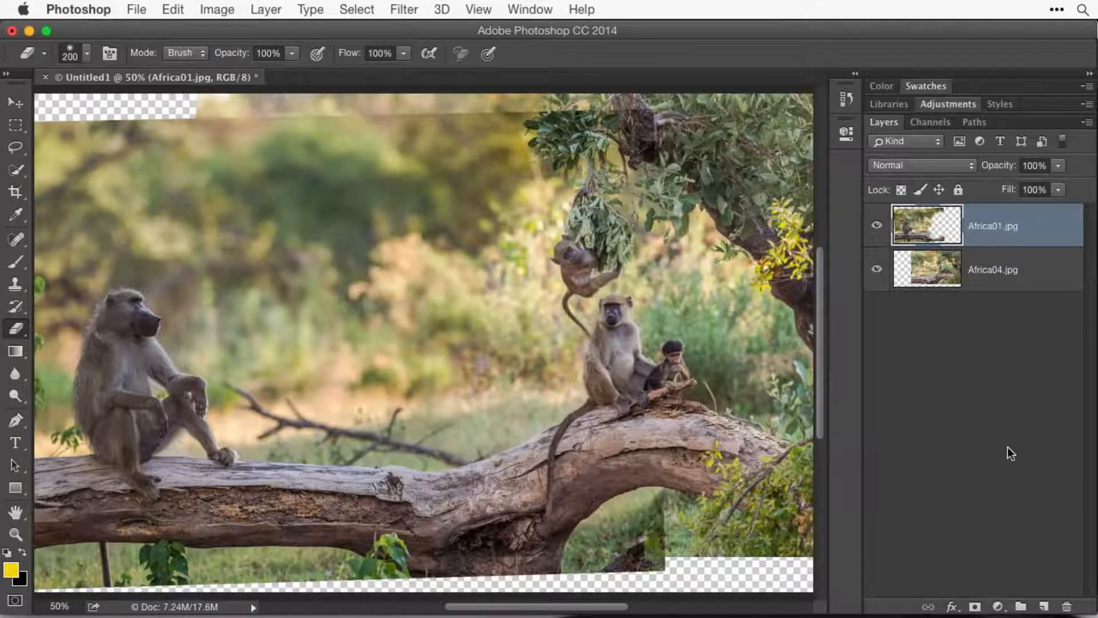
key("super+z")
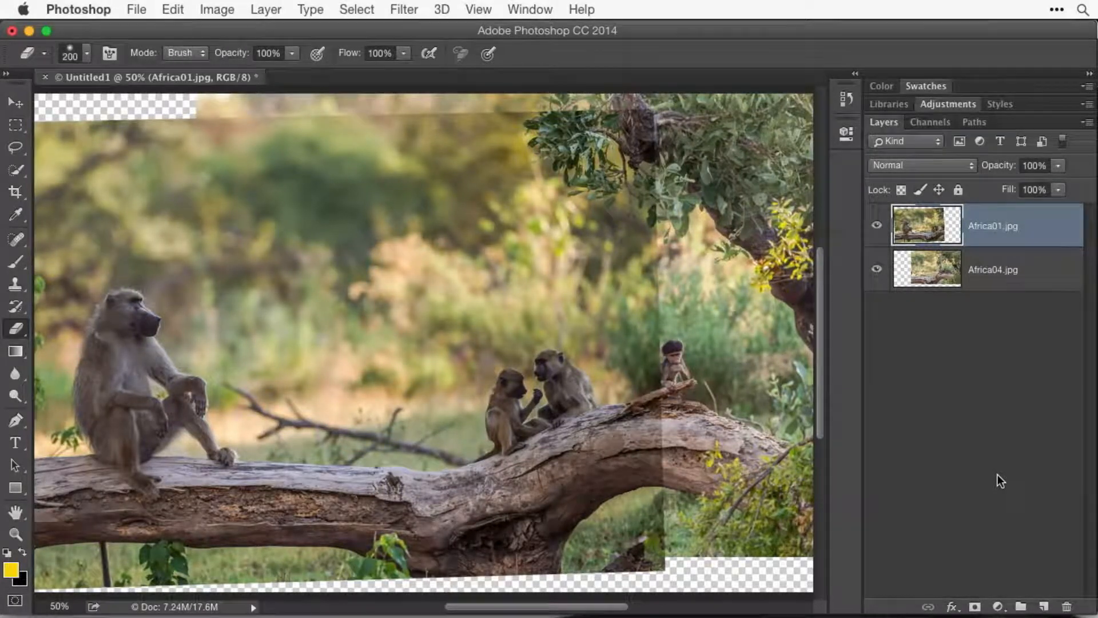
Step: Add a layer mask to the Africa01.jpg layer and make room for its full name in the layer list
left_click(982, 602)
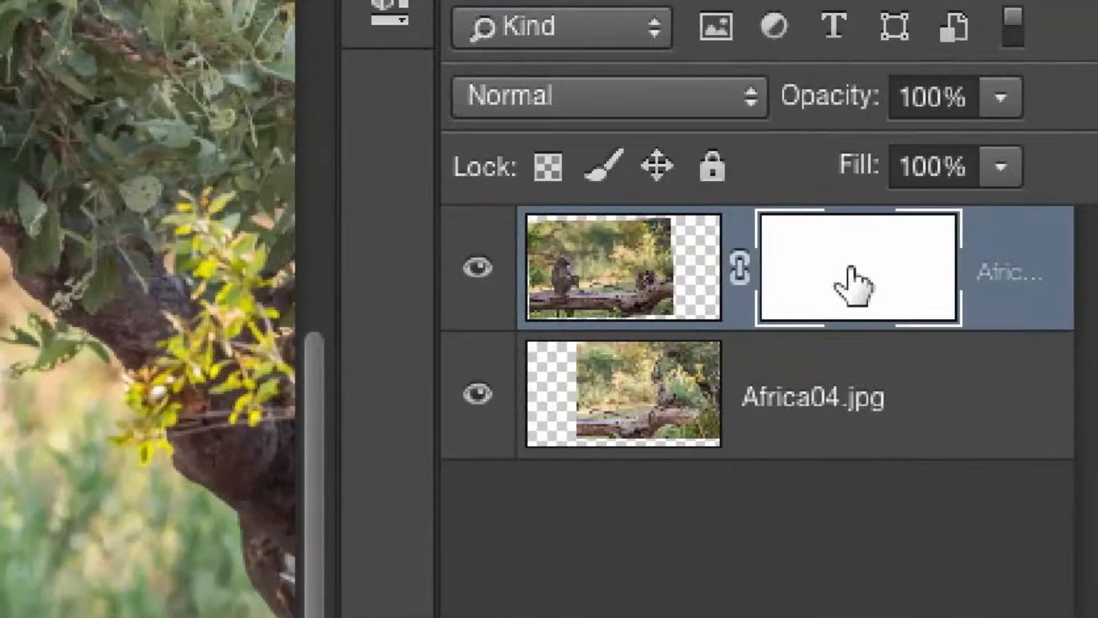
left_click_drag(431, 319, 303, 306)
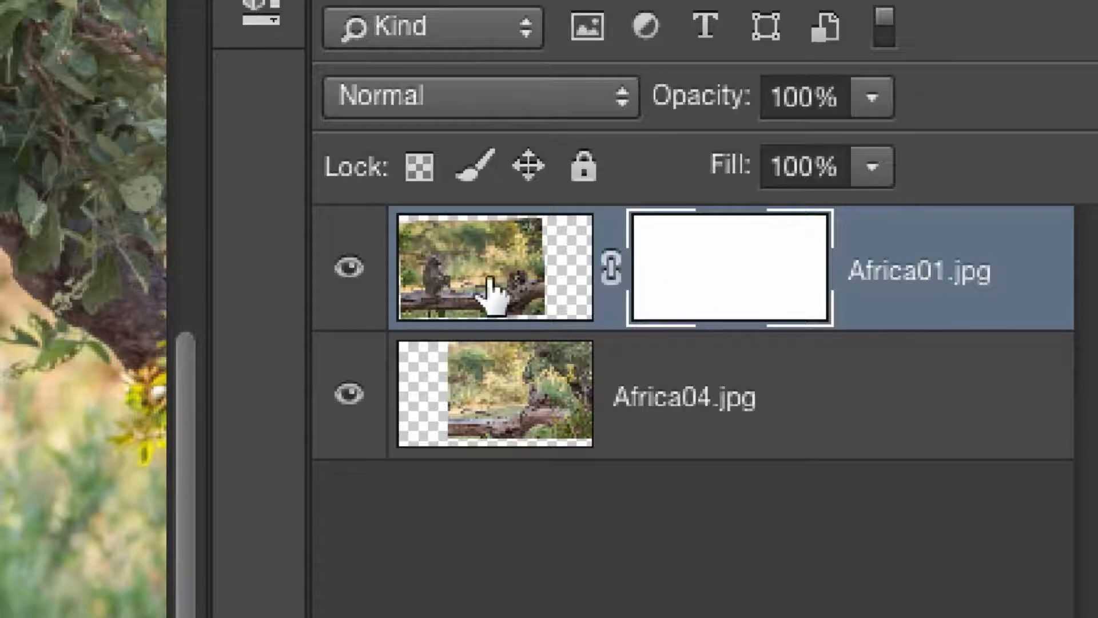
Step: Alternate the editing target between Africa01.jpg's image and its layer mask, leaving the mask active
left_click(539, 281)
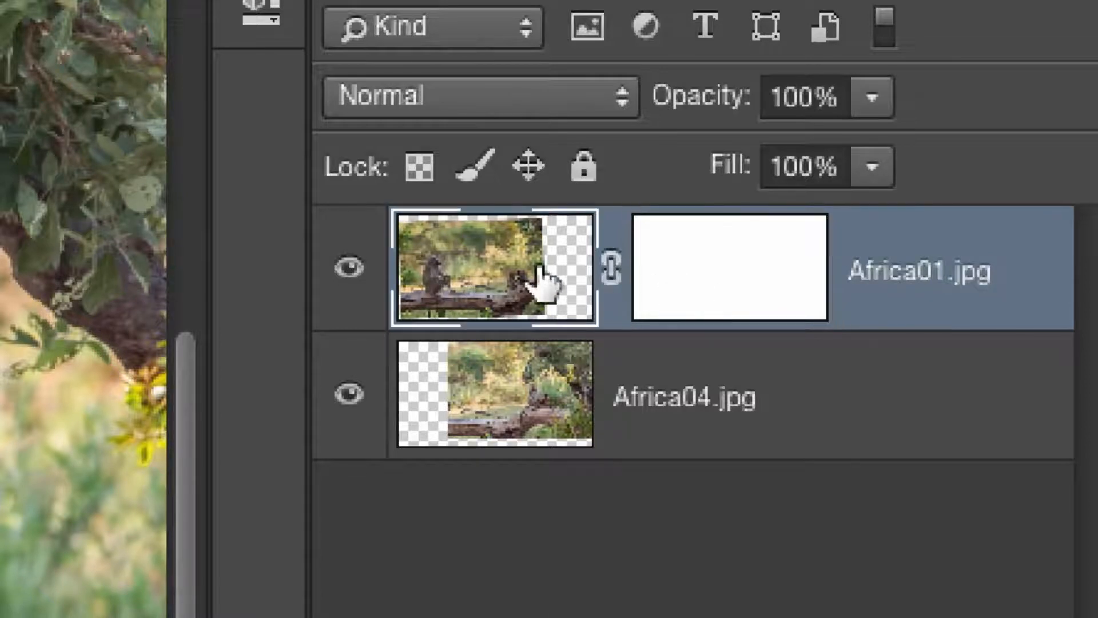
left_click(708, 280)
left_click(548, 271)
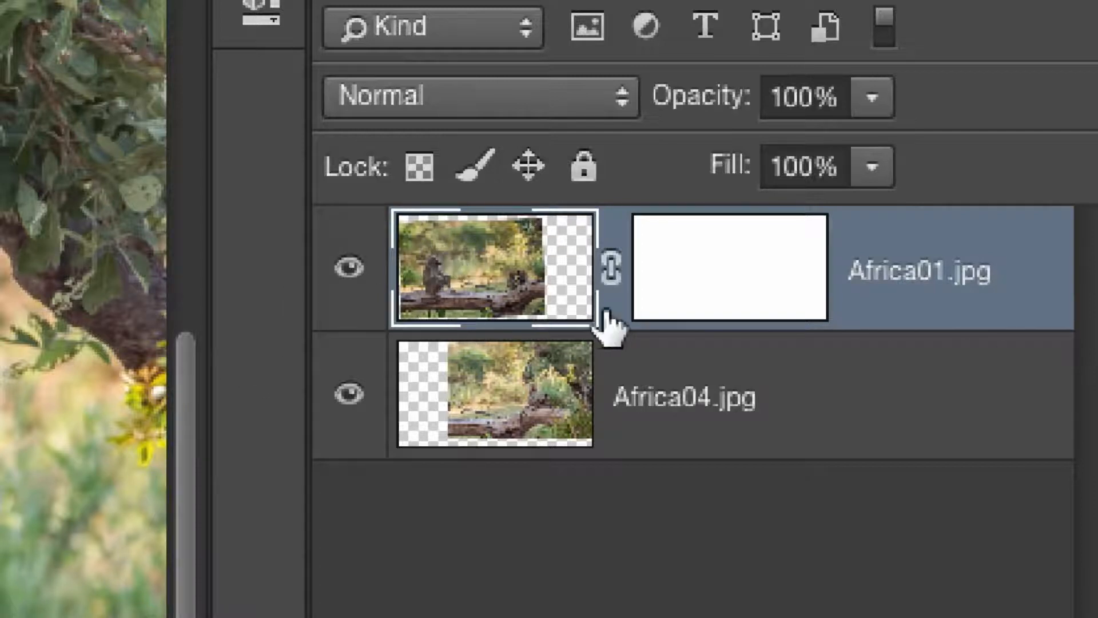
left_click(661, 297)
left_click(534, 277)
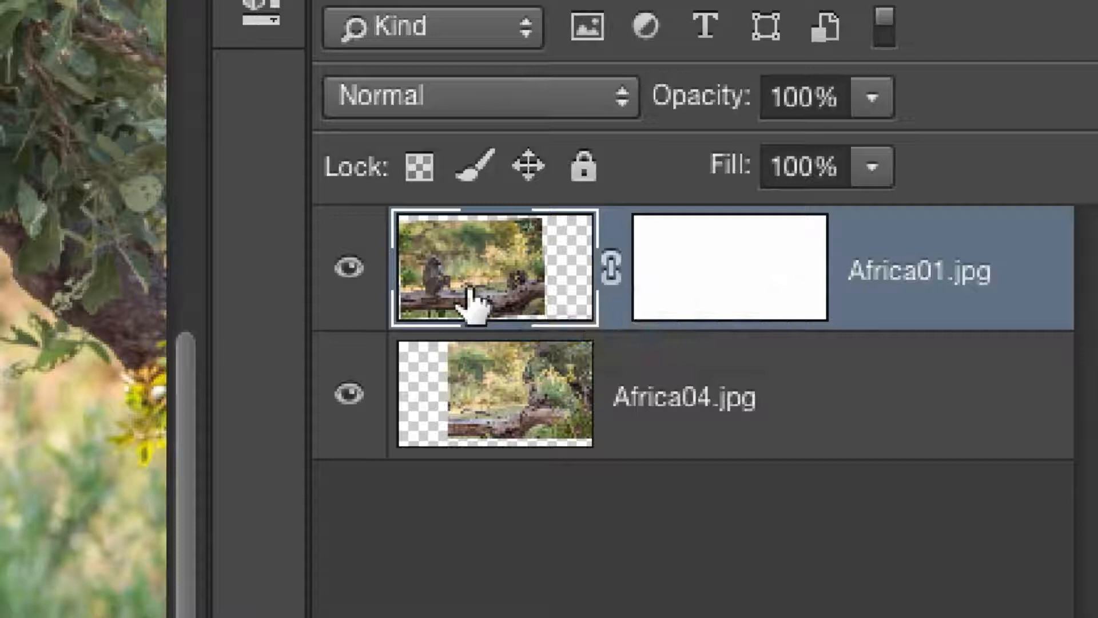
left_click(707, 286)
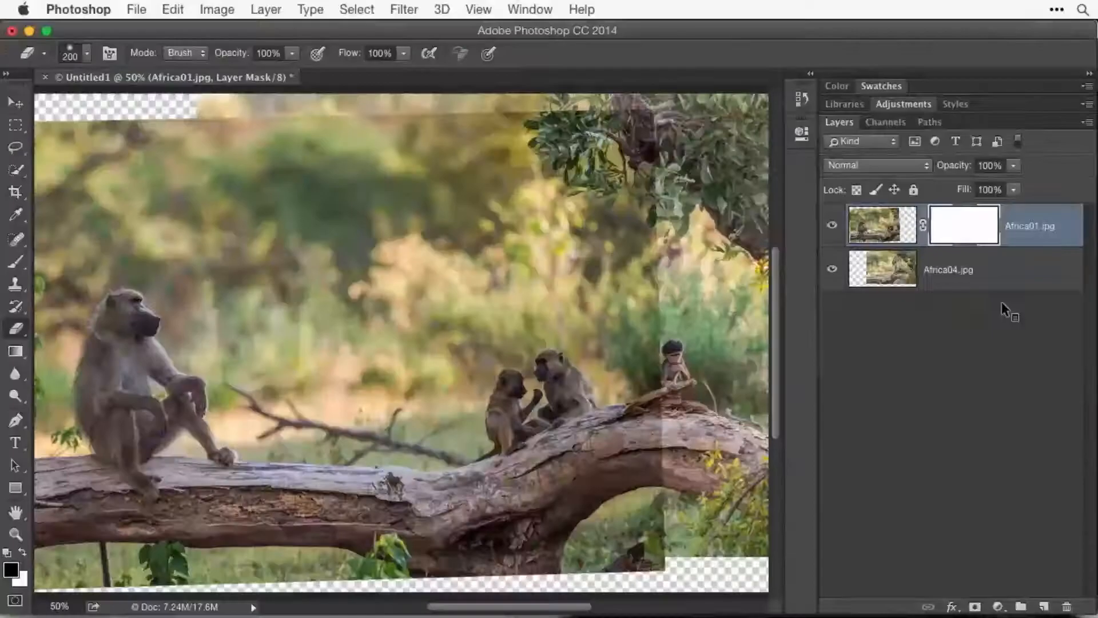
Step: Paint black on Africa01.jpg's mask with a 150 px brush over the two young baboons and the foliage above to reveal Africa04.jpg's baboons
left_click(13, 266)
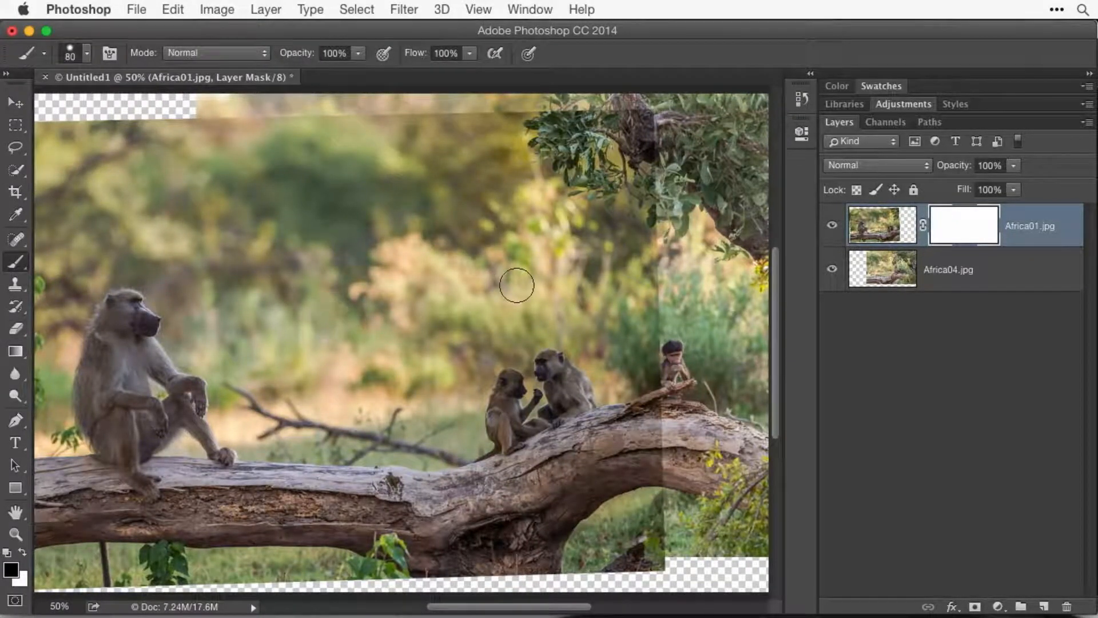
key("bracketright")
key("bracketright")
key("bracketright")
key("bracketright")
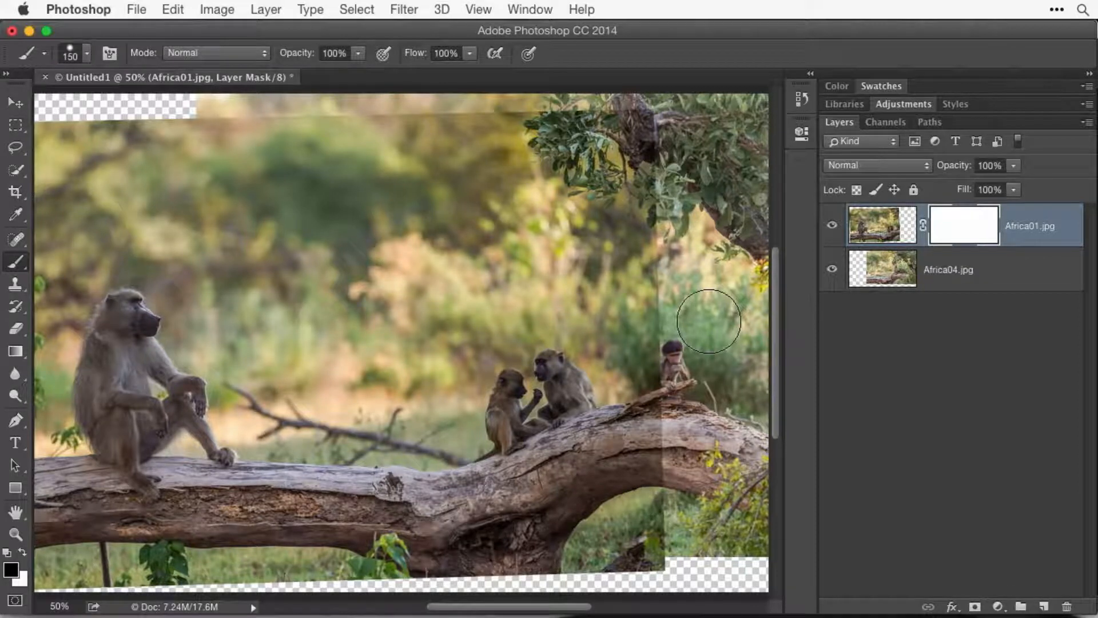
left_click_drag(653, 277, 567, 294)
mouse_move(604, 259)
left_mouse_down()
mouse_move(557, 298)
mouse_move(592, 250)
mouse_move(579, 230)
mouse_move(609, 209)
mouse_move(579, 207)
mouse_move(611, 202)
mouse_move(608, 311)
mouse_move(624, 371)
mouse_move(556, 305)
mouse_move(542, 372)
mouse_move(531, 363)
mouse_move(500, 396)
mouse_move(502, 461)
mouse_move(527, 386)
mouse_move(492, 486)
mouse_move(598, 485)
mouse_move(571, 396)
mouse_move(534, 479)
mouse_move(604, 304)
mouse_move(632, 426)
mouse_move(643, 431)
mouse_move(661, 368)
mouse_move(691, 354)
mouse_move(654, 381)
mouse_move(658, 496)
mouse_move(629, 515)
left_mouse_up()
mouse_move(639, 247)
left_mouse_down()
mouse_move(640, 218)
mouse_move(605, 180)
mouse_move(587, 231)
left_mouse_up()
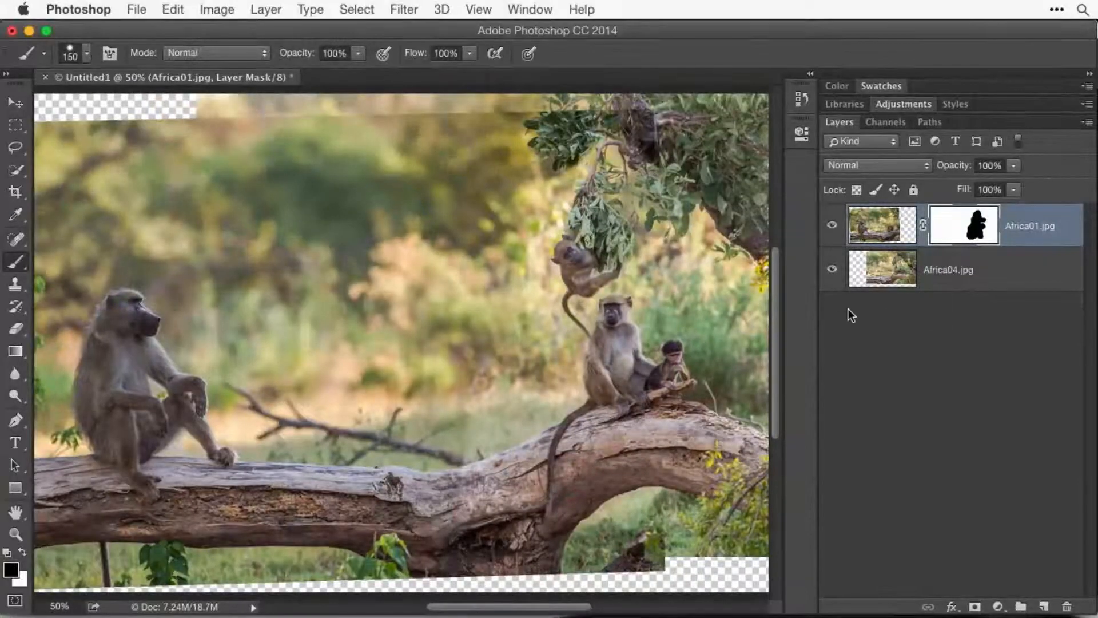
Step: Hide the Africa04.jpg layer and mask out the leftover strip along Africa01.jpg's right edge with black
left_click(833, 272)
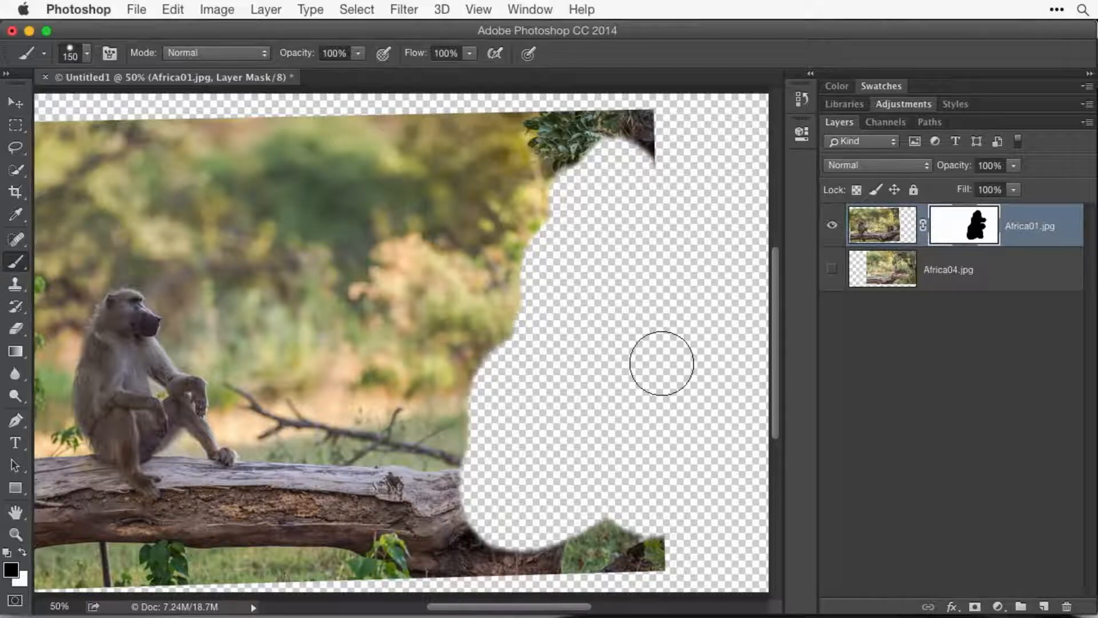
mouse_move(655, 156)
left_mouse_down()
mouse_move(654, 197)
mouse_move(695, 464)
mouse_move(679, 522)
mouse_move(701, 544)
mouse_move(650, 515)
mouse_move(717, 530)
left_mouse_up()
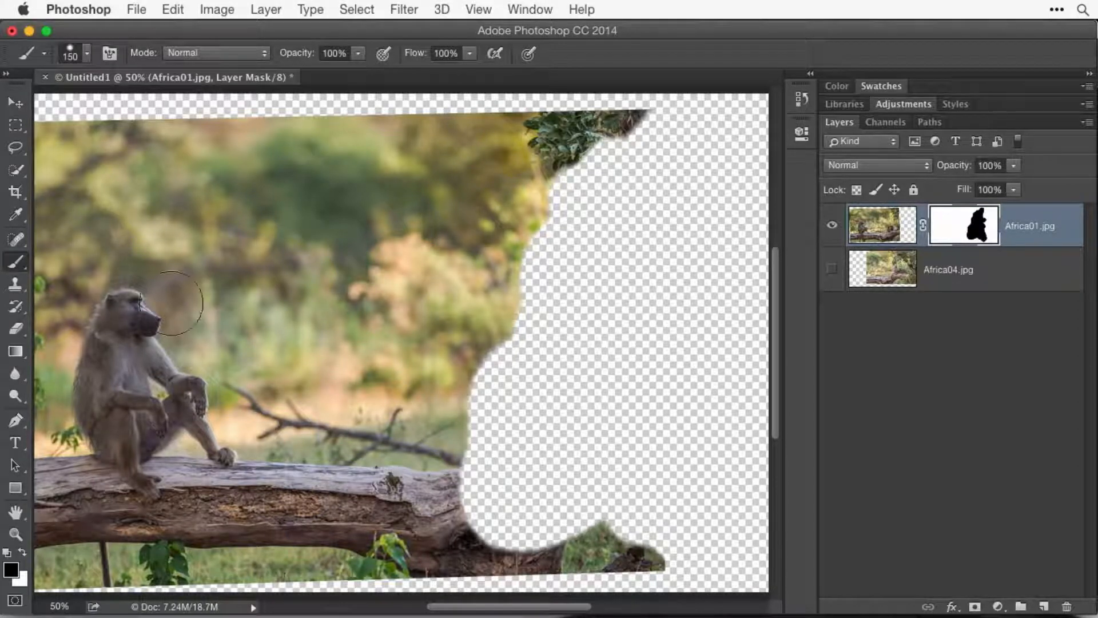
Step: Paint white on Africa01.jpg's mask to bring back the two young baboons on the log
left_click(24, 551)
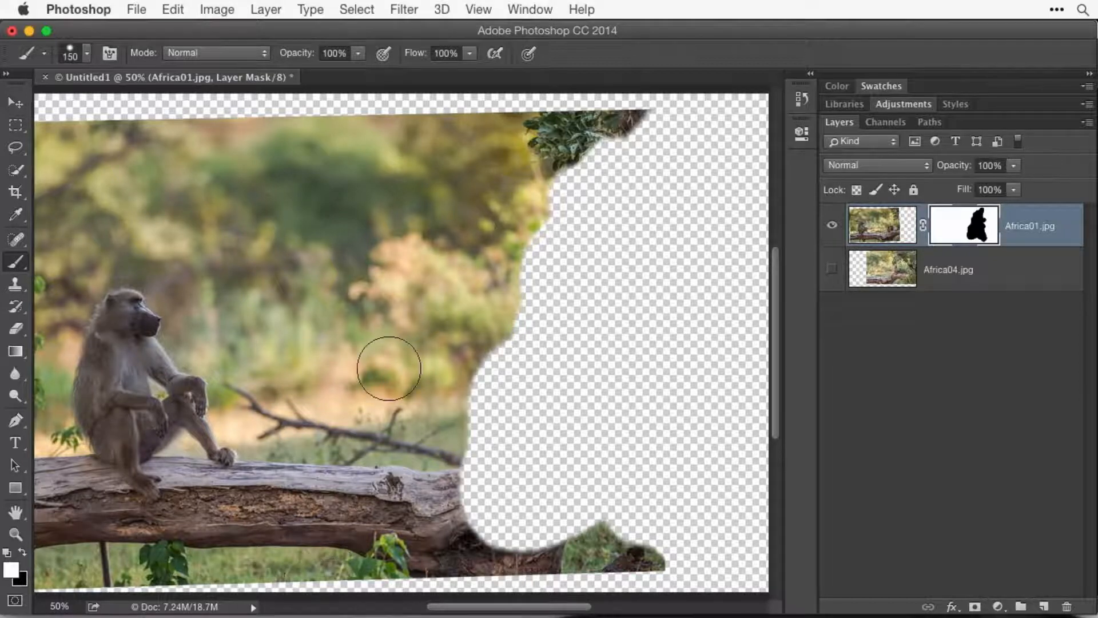
mouse_move(469, 368)
left_mouse_down()
mouse_move(514, 371)
mouse_move(481, 377)
mouse_move(589, 428)
mouse_move(578, 332)
mouse_move(501, 391)
left_mouse_up()
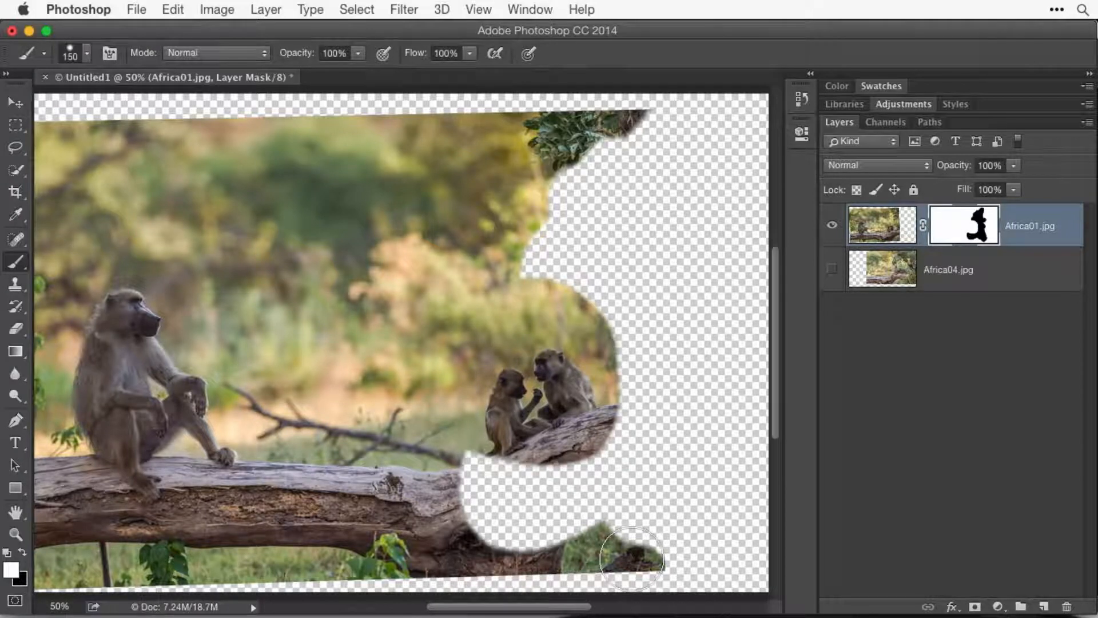
Step: Paint black over the two young baboons on Africa01.jpg's mask to hide them again, and show the Africa04.jpg layer
left_click(23, 552)
mouse_move(594, 417)
left_mouse_down()
mouse_move(623, 436)
mouse_move(570, 460)
mouse_move(499, 412)
mouse_move(538, 360)
mouse_move(595, 403)
mouse_move(532, 401)
mouse_move(598, 403)
mouse_move(645, 345)
mouse_move(673, 348)
mouse_move(616, 369)
mouse_move(708, 373)
mouse_move(716, 431)
mouse_move(738, 435)
left_mouse_up()
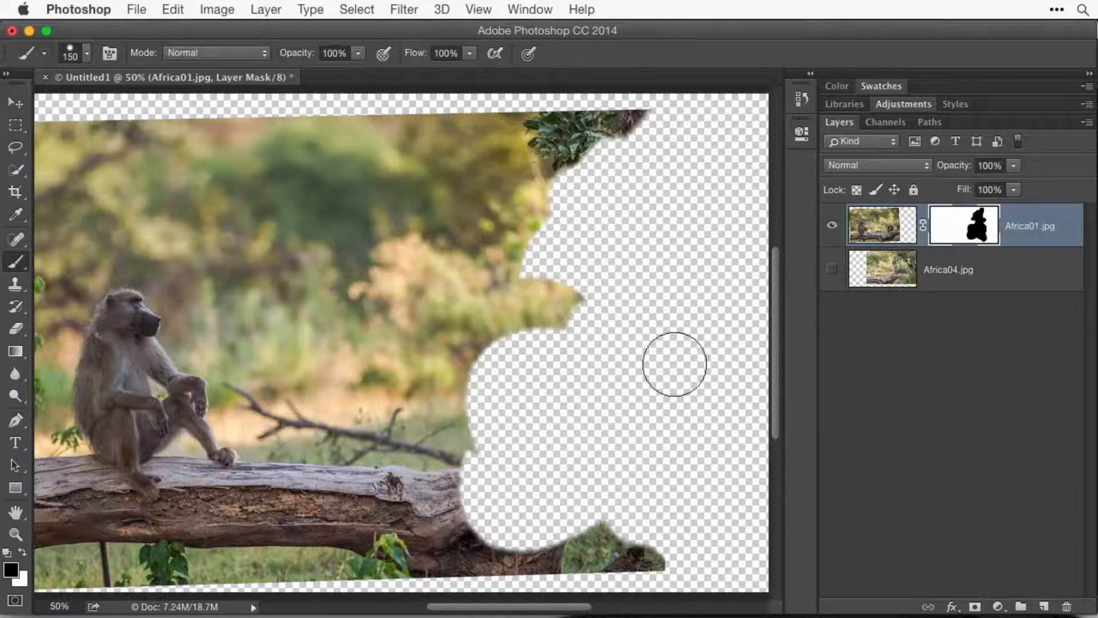
left_click(832, 271)
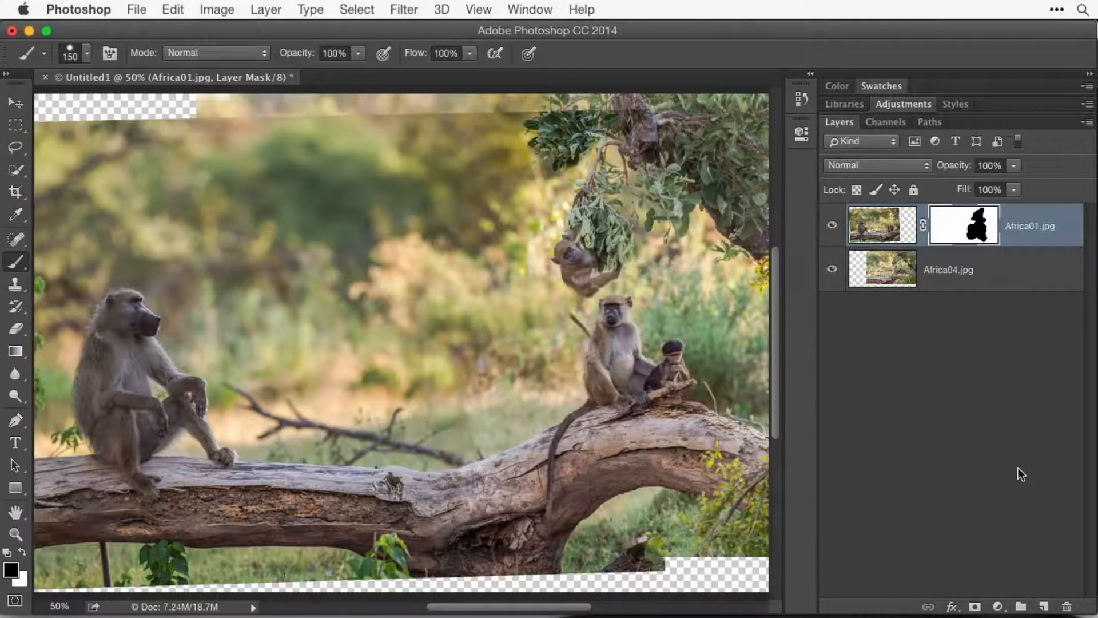
Step: Try painting white on Africa01.jpg's mask to restore the young baboons beside Africa04.jpg's group, and undo the stroke
key("super+minus")
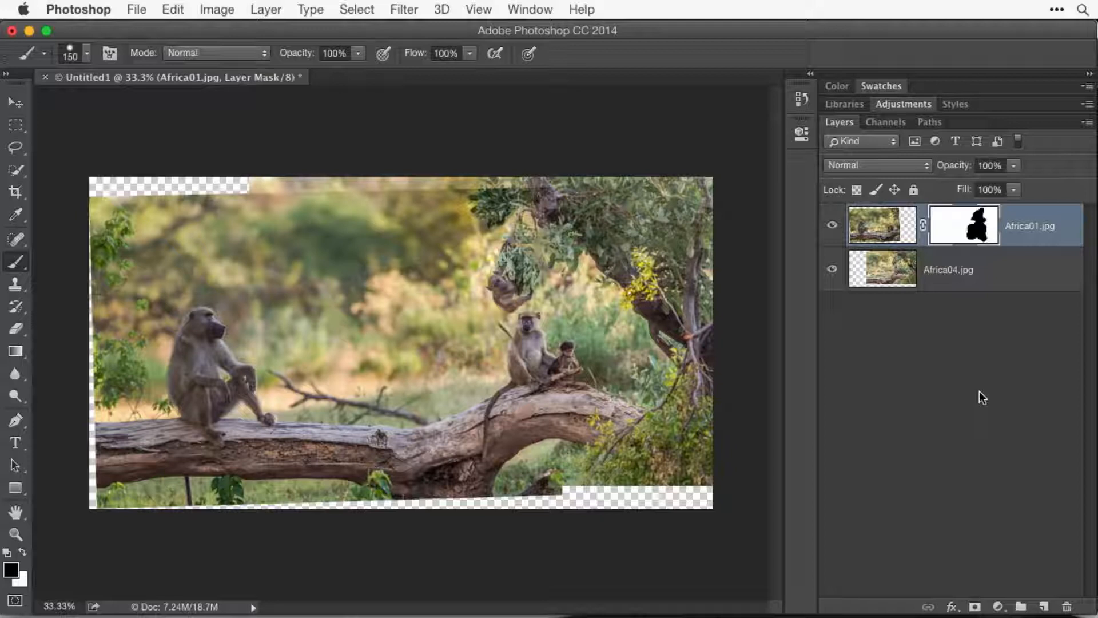
key("space")
left_click(22, 551)
mouse_move(453, 379)
left_mouse_down()
mouse_move(432, 384)
mouse_move(456, 382)
mouse_move(473, 360)
mouse_move(460, 369)
mouse_move(478, 404)
mouse_move(503, 410)
left_mouse_up()
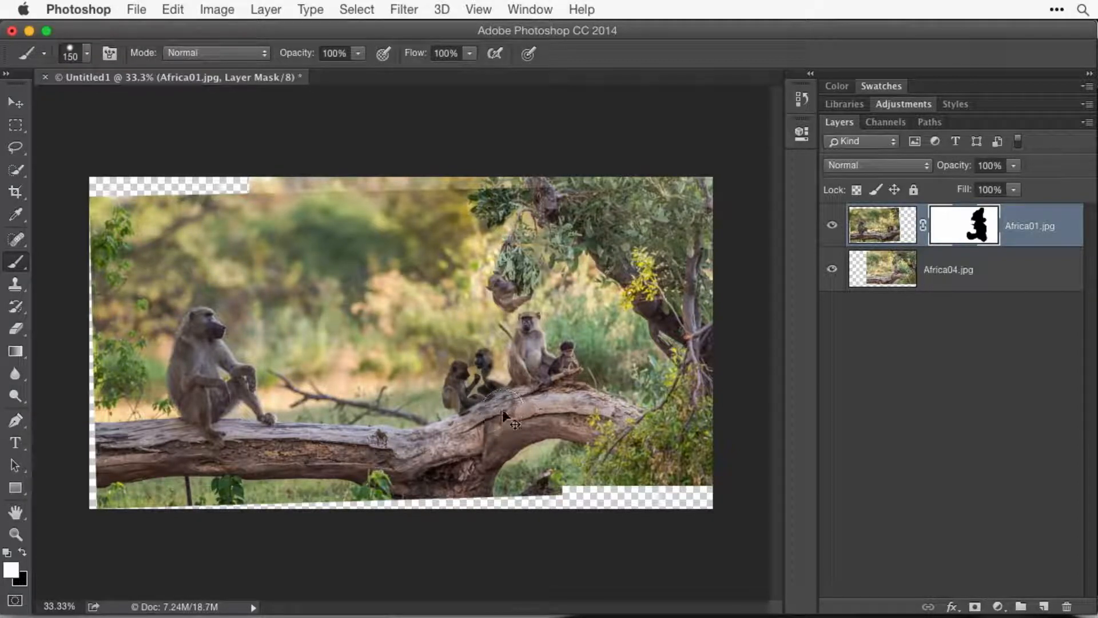
key("super+z")
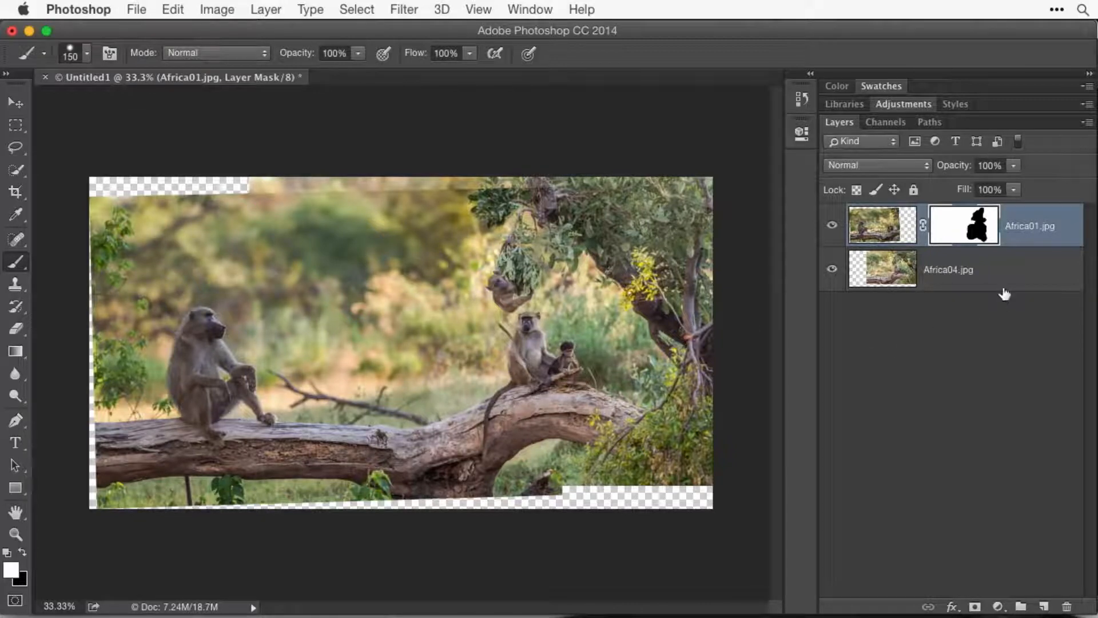
Step: Select both layers and auto-blend them with the Stack Images method and Seamless Tones and Colors enabled
left_click(986, 277, "shift")
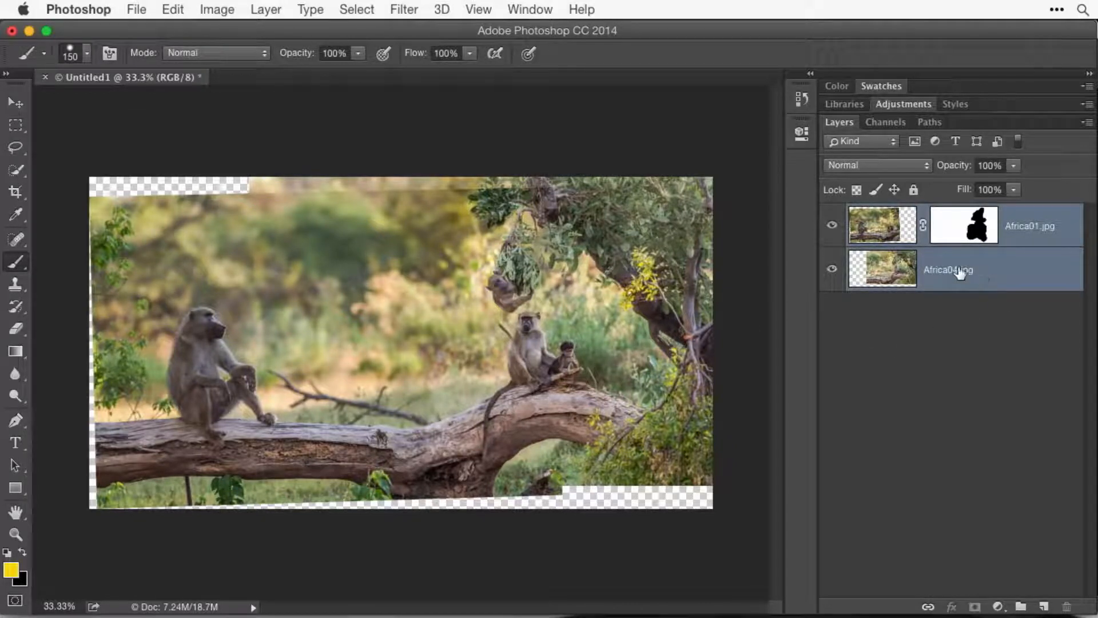
left_click(173, 9)
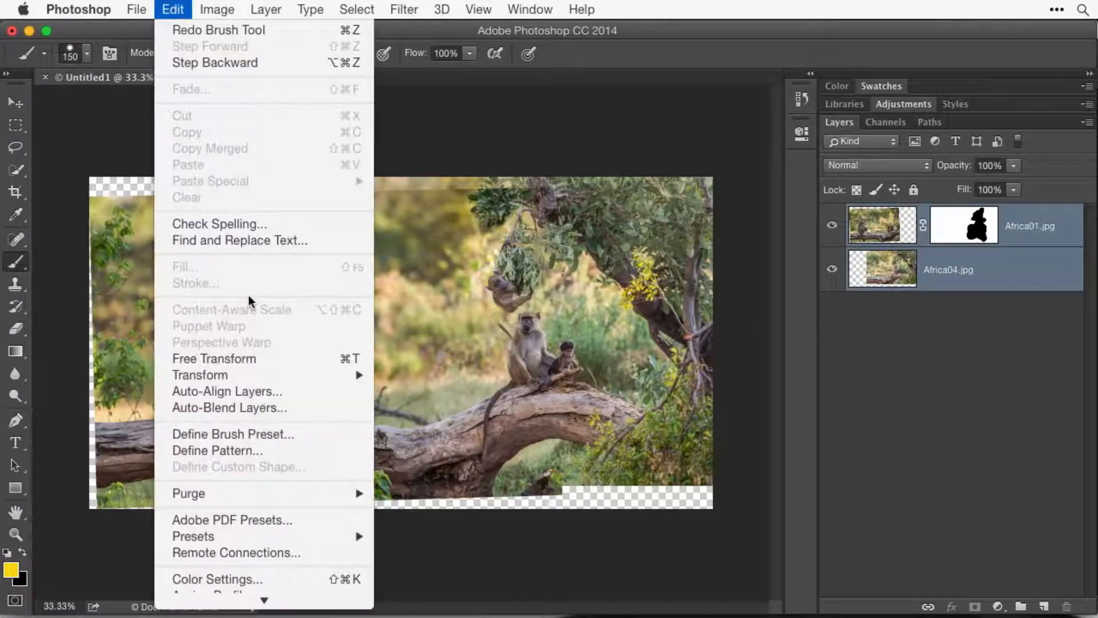
left_click(260, 406)
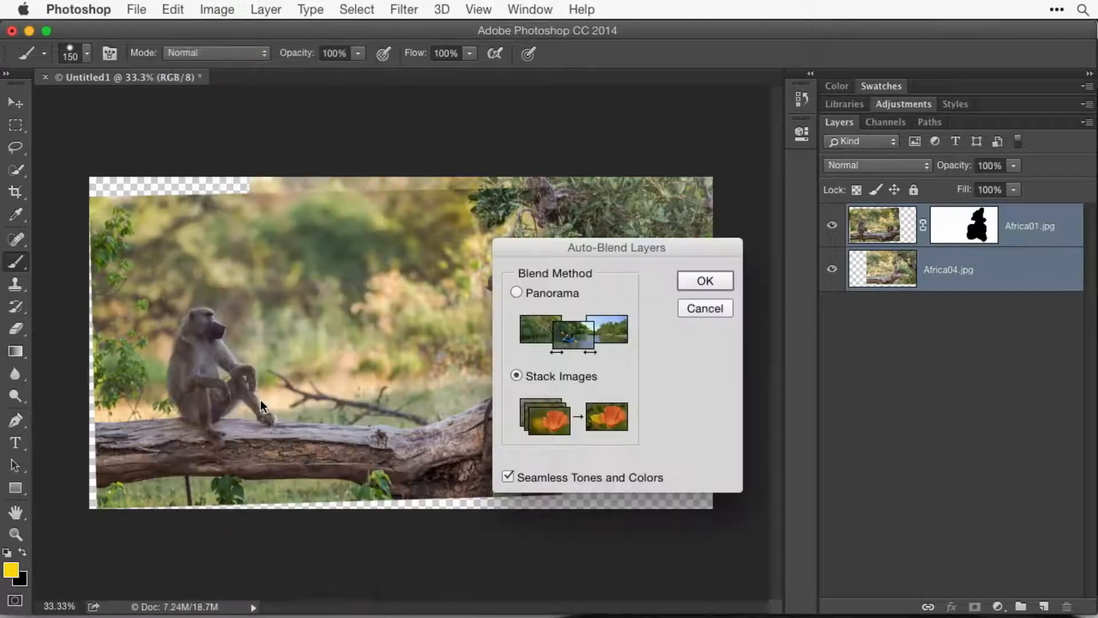
left_click(687, 284)
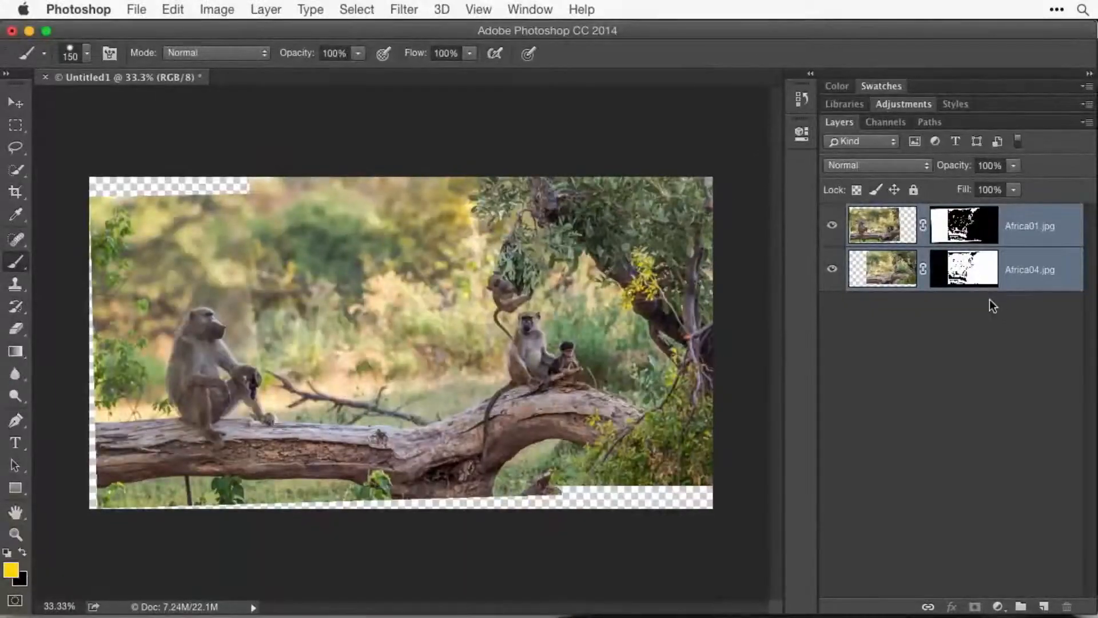
Step: Undo the auto-blend, target Africa01.jpg's layer mask, and set the brush to 500 px with 0% hardness
key("super+z")
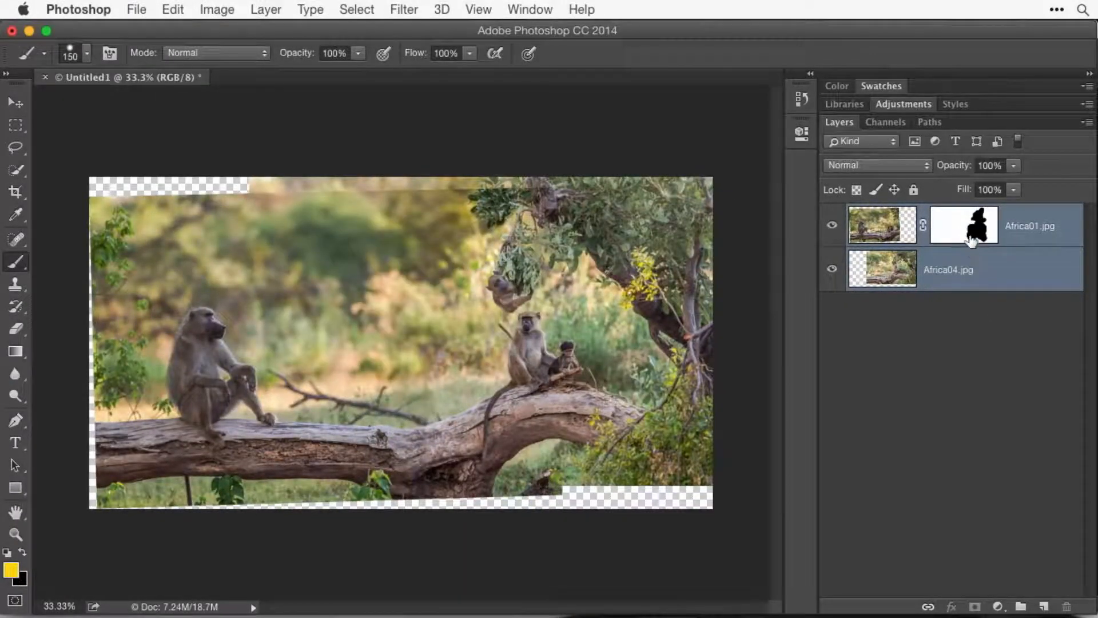
left_click(972, 240)
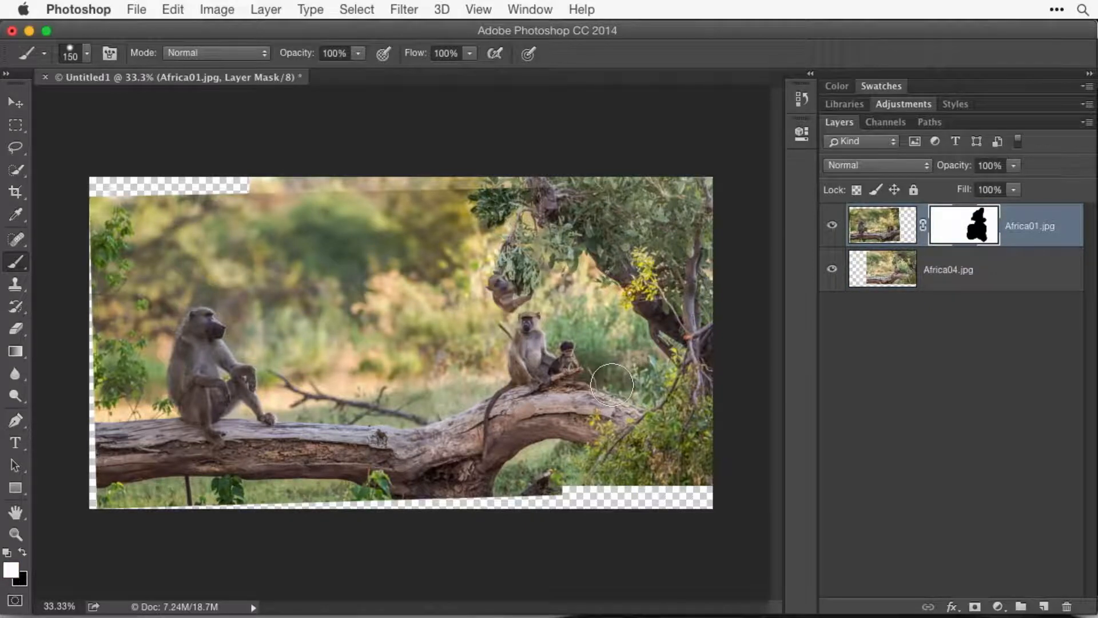
key("shift+bracketleft")
key("shift+bracketleft")
key("shift+bracketleft")
key("shift+bracketleft")
key("bracketright")
key("bracketright")
key("bracketright")
key("bracketright")
key("bracketright")
key("bracketright")
key("bracketright")
key("bracketleft")
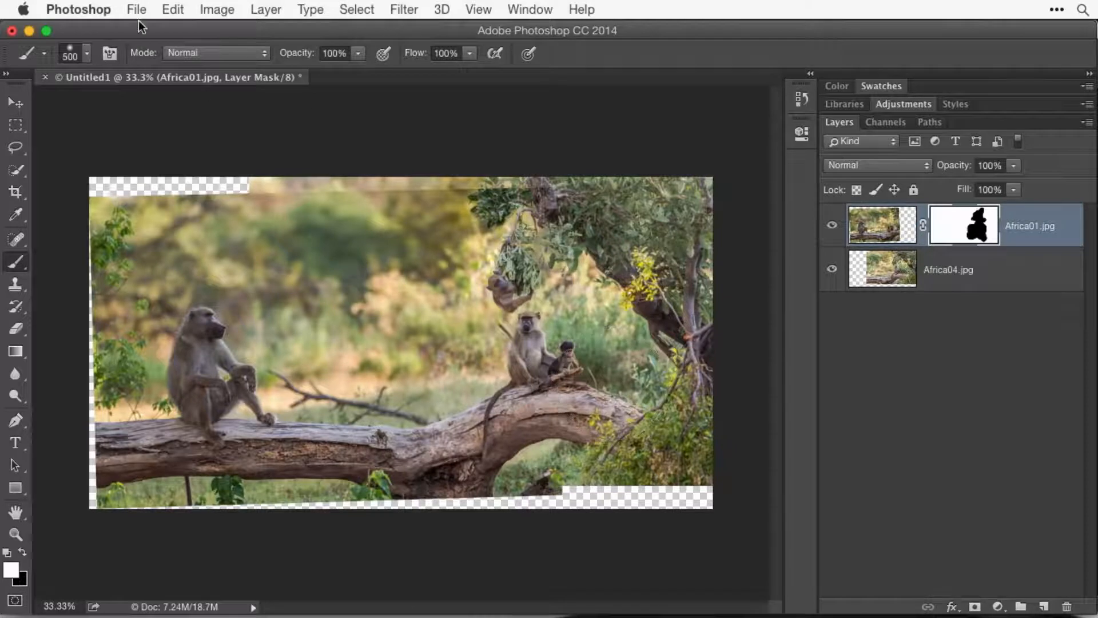
left_click(88, 54)
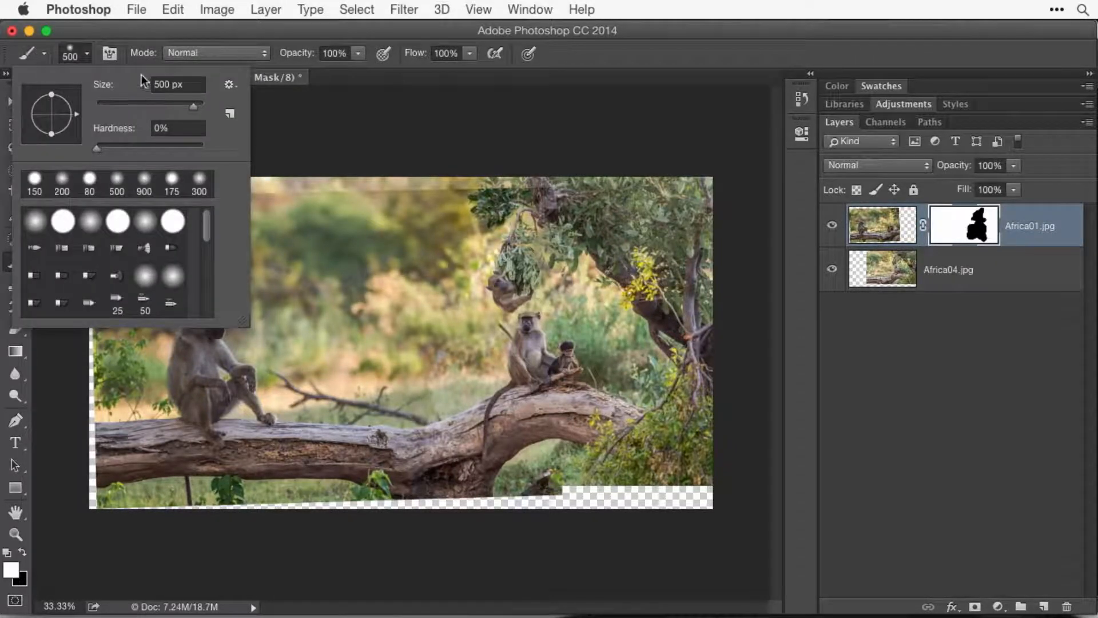
left_click(124, 34)
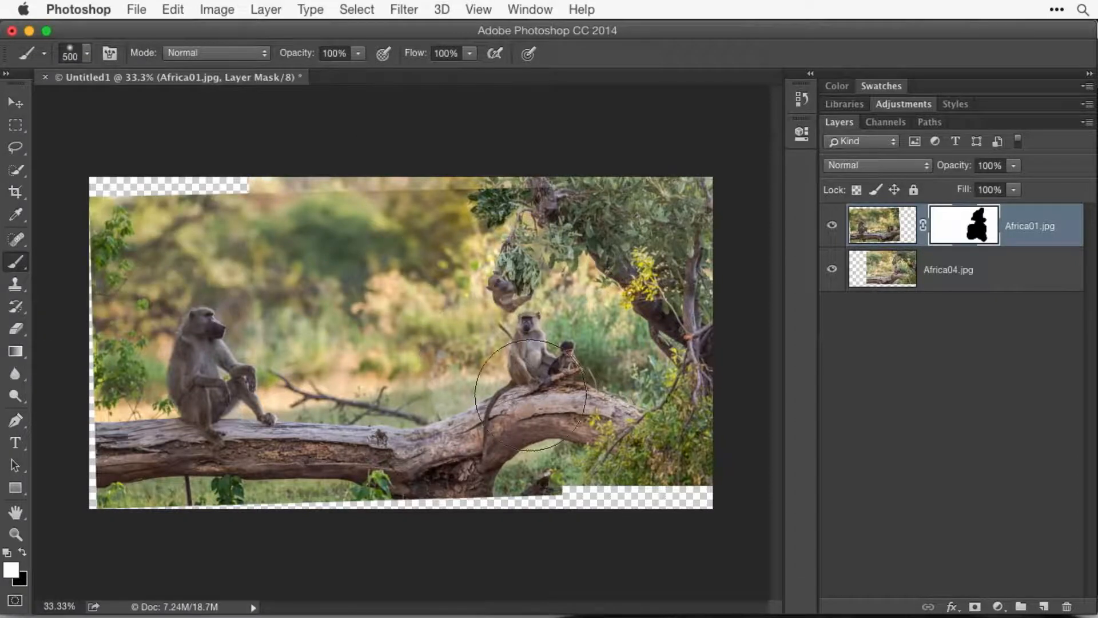
Step: Paint black with the large soft brush around the baboon group on Africa01.jpg's mask to feather the transition between the photos
left_click(521, 346)
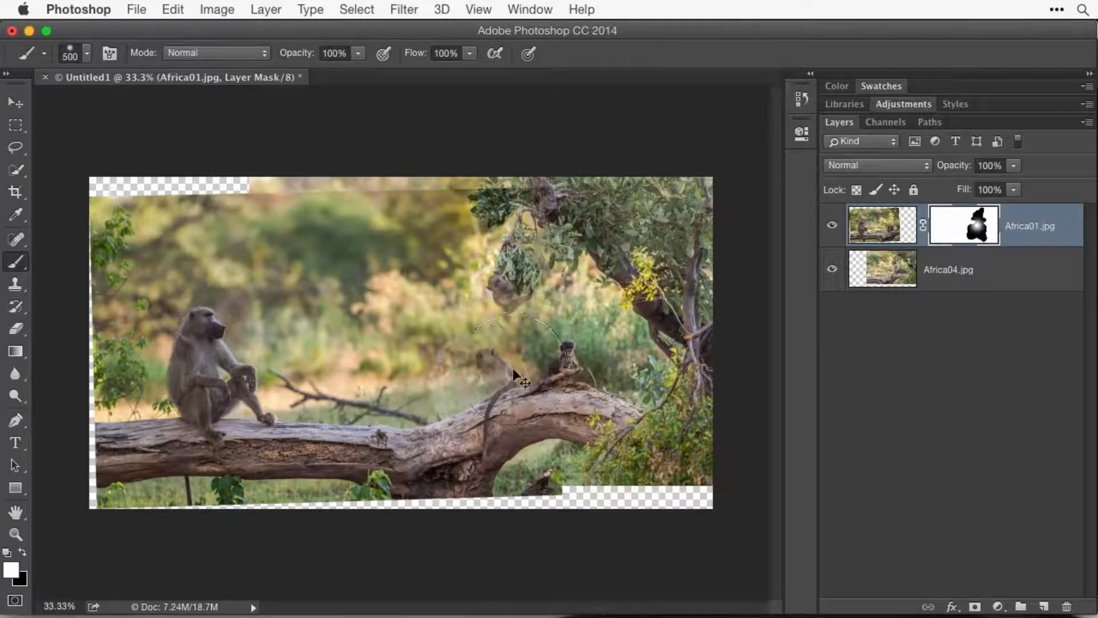
key("super+z")
key("x")
mouse_move(518, 372)
left_mouse_down()
mouse_move(512, 342)
mouse_move(485, 368)
mouse_move(454, 436)
left_mouse_up()
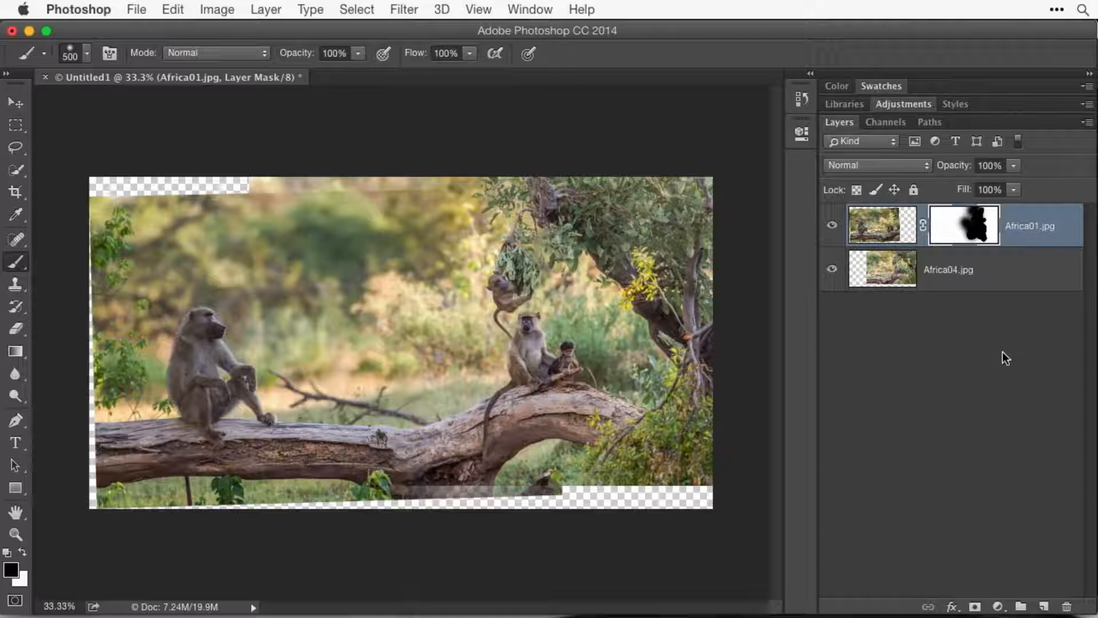
Step: Crop the composite on all four sides to remove the transparent edges around the image
left_click(16, 192)
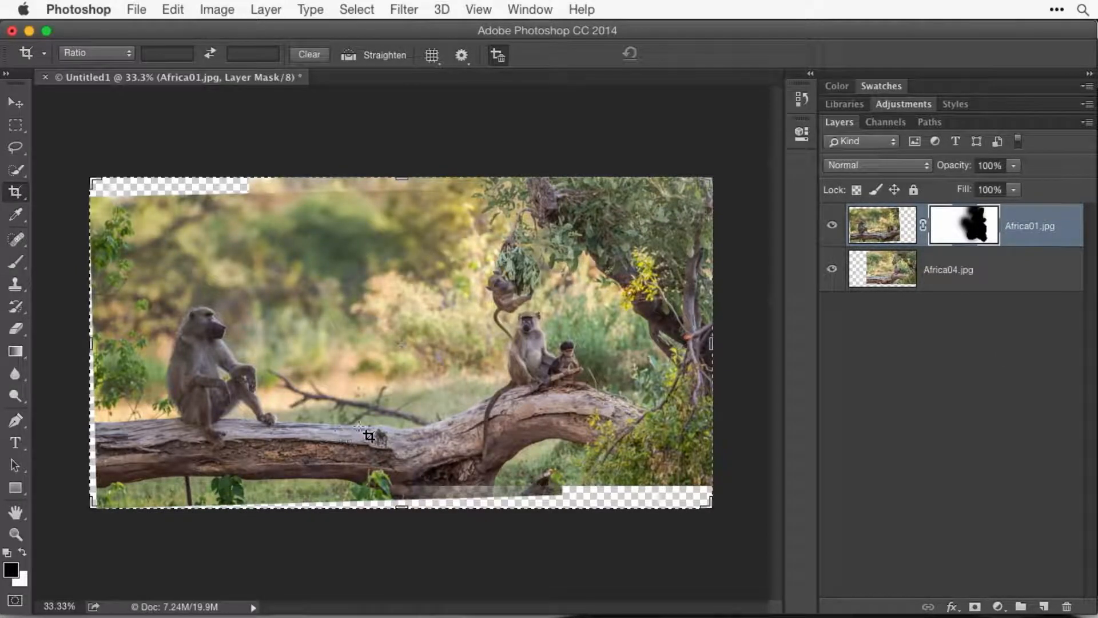
left_click_drag(400, 505, 399, 495)
left_click_drag(400, 189, 400, 199)
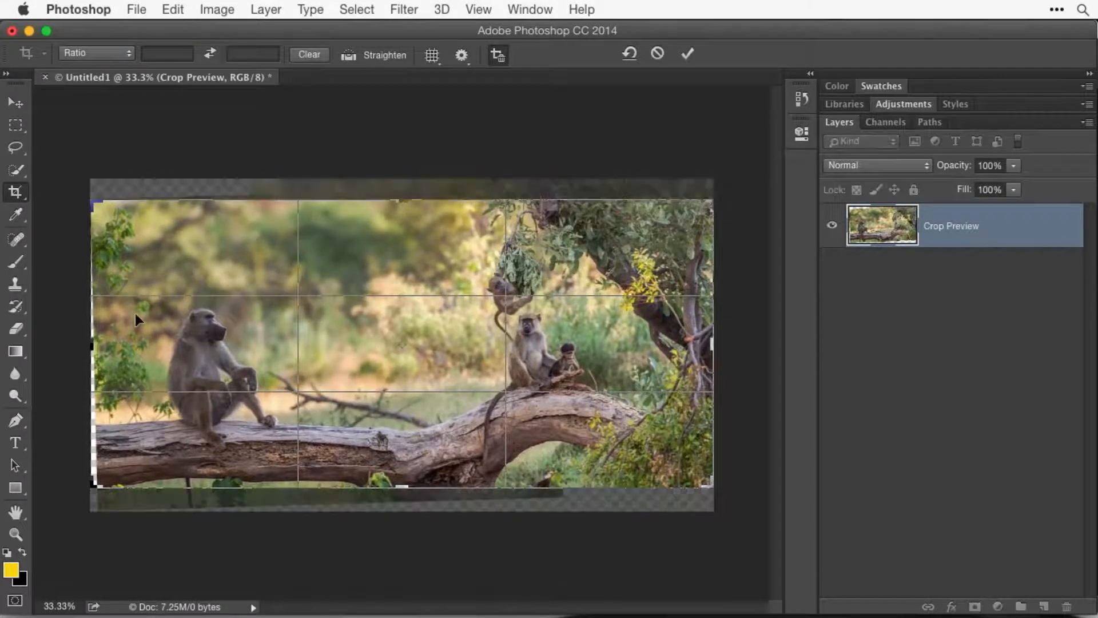
left_click_drag(96, 334, 101, 336)
left_click_drag(707, 338, 691, 341)
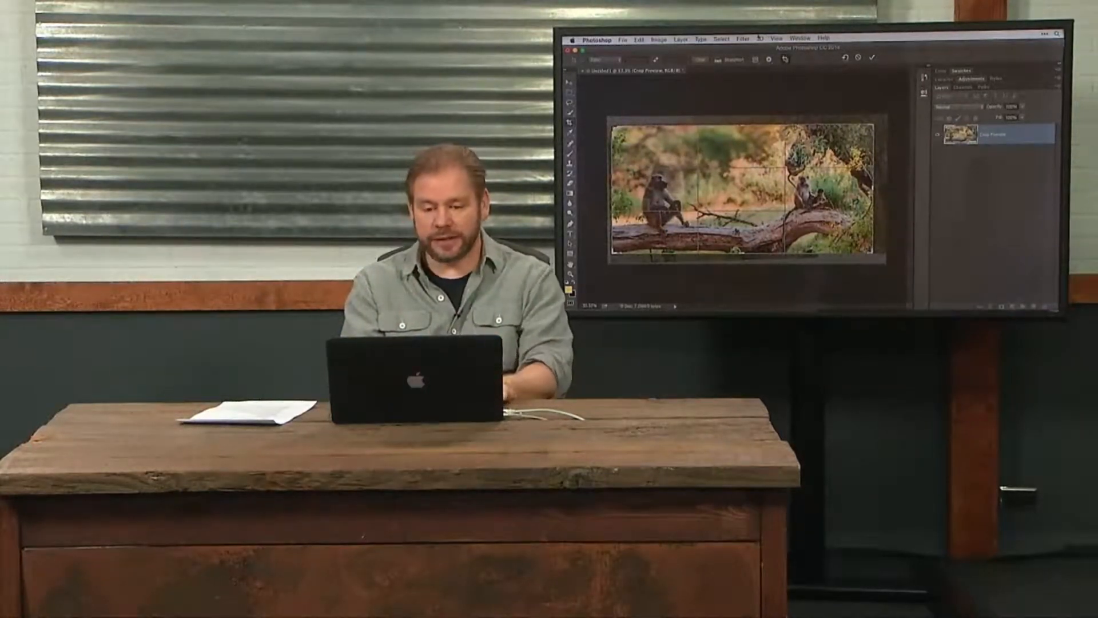
scroll(759, 39, "up", 5)
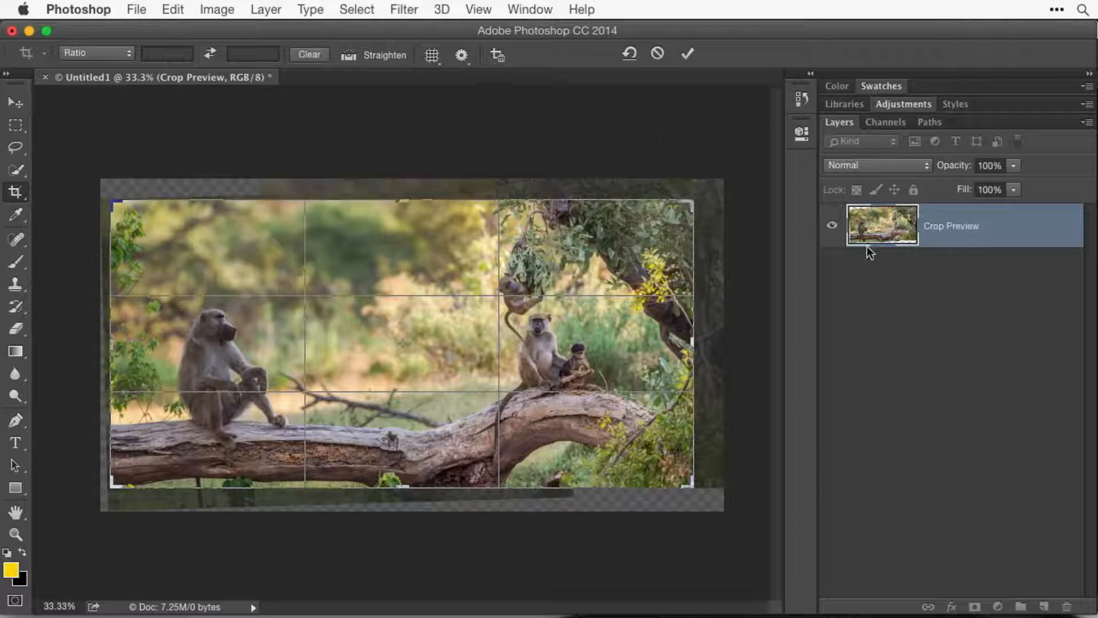
key("Return")
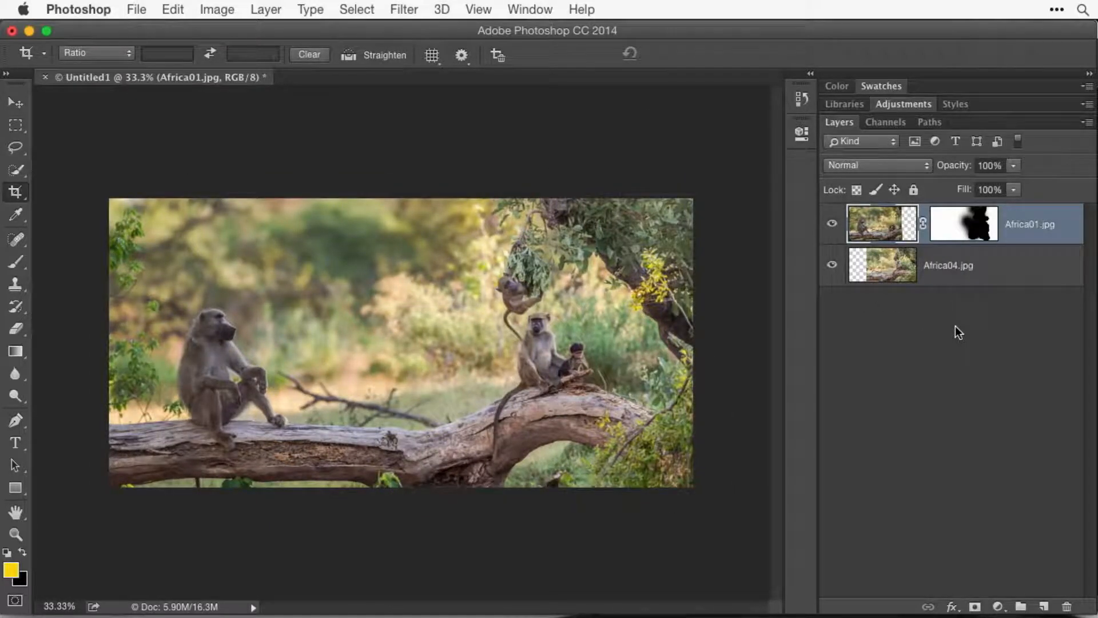
Step: Toggle the Africa01.jpg layer's visibility to compare Africa04.jpg alone with the full composite
left_click(832, 226)
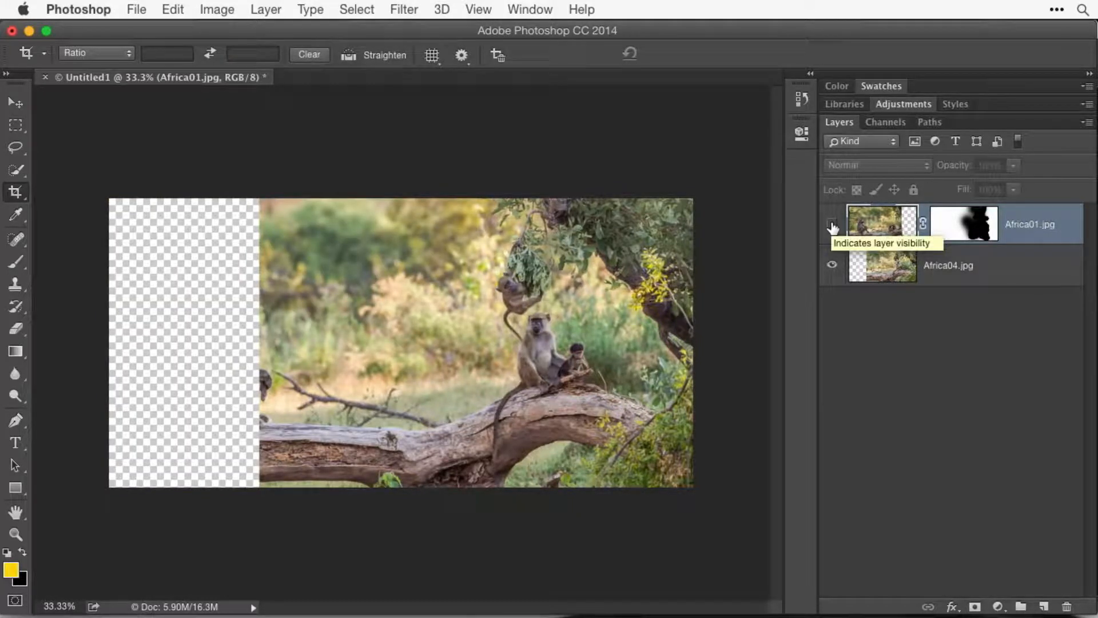
left_click(832, 226)
left_click(833, 226)
left_click(832, 226)
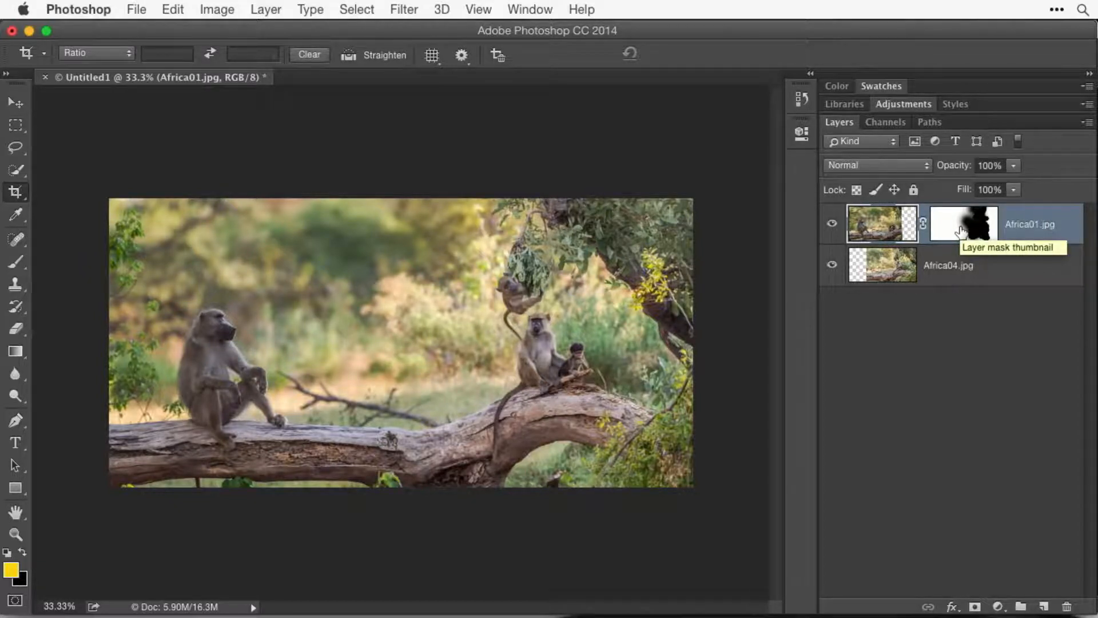
Step: Disable and re-enable Africa01.jpg's layer mask repeatedly to compare the image with and without masking
left_click(960, 231, "shift")
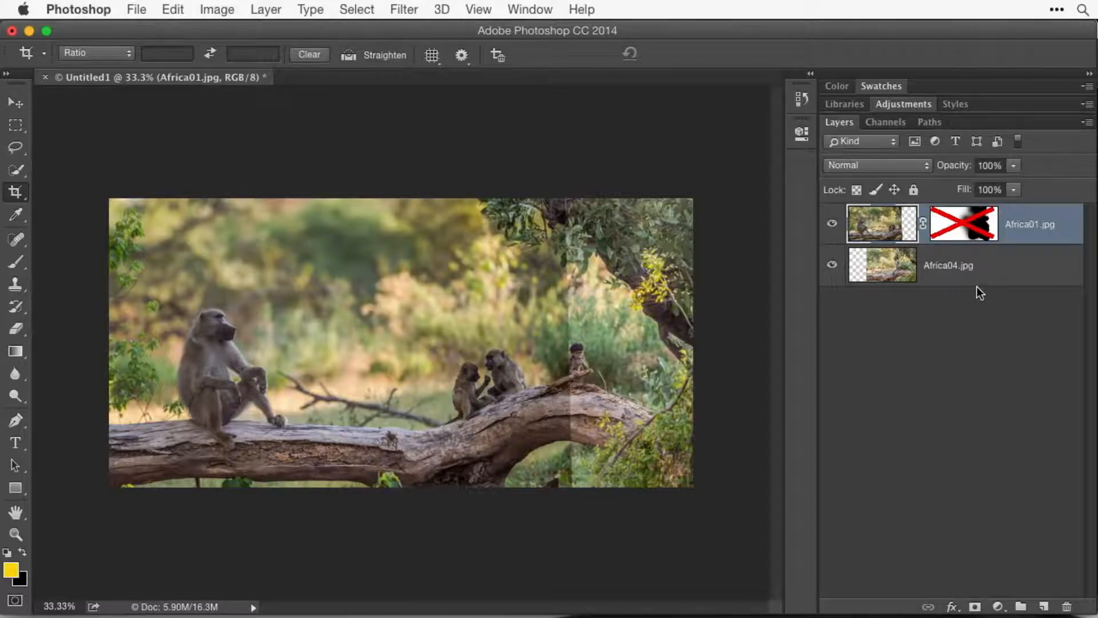
left_click(957, 229, "shift")
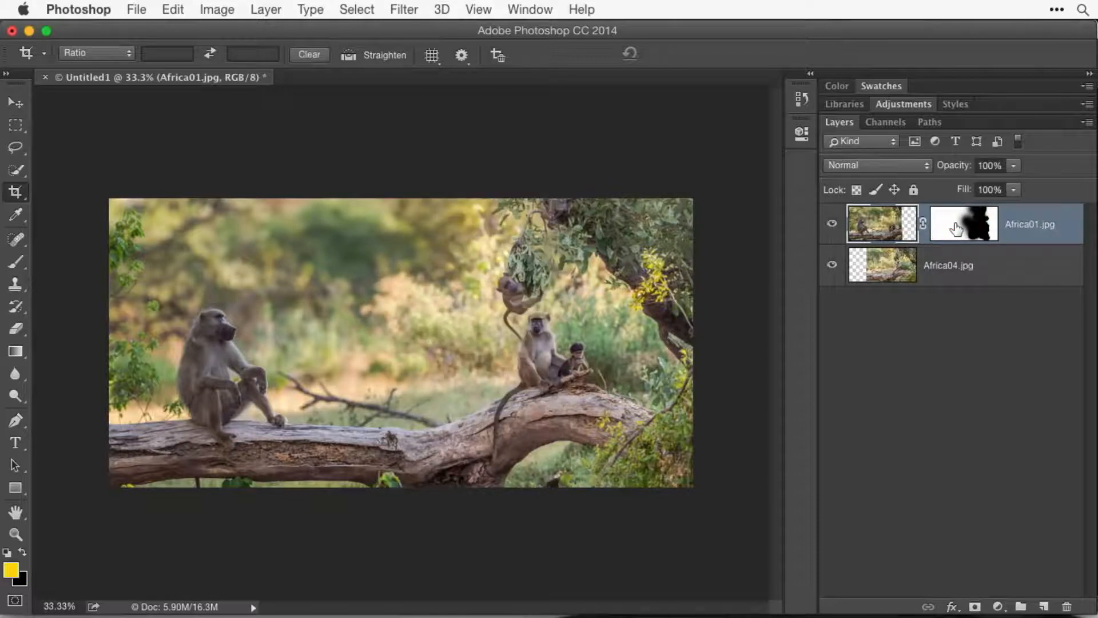
left_click(956, 229, "shift")
left_click(956, 228, "shift")
left_click(957, 228, "shift")
left_click(956, 229, "shift")
left_click(956, 229, "shift")
left_click(956, 228, "shift")
Step: Select Africa01.jpg's layer mask and display it as a red overlay on the image
left_click(957, 228)
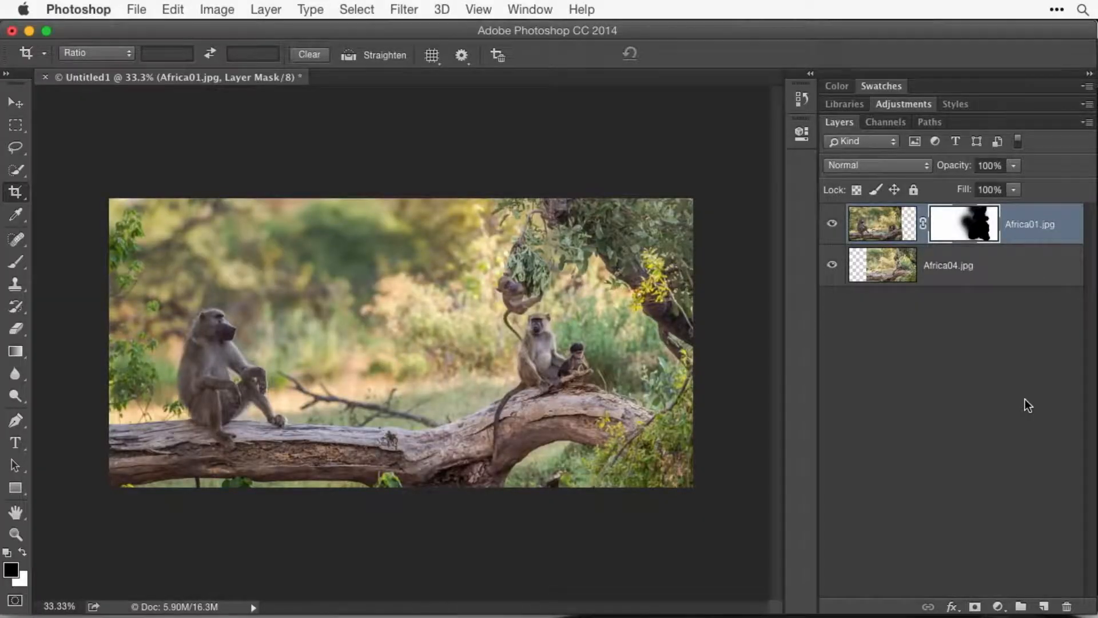
key("backslash")
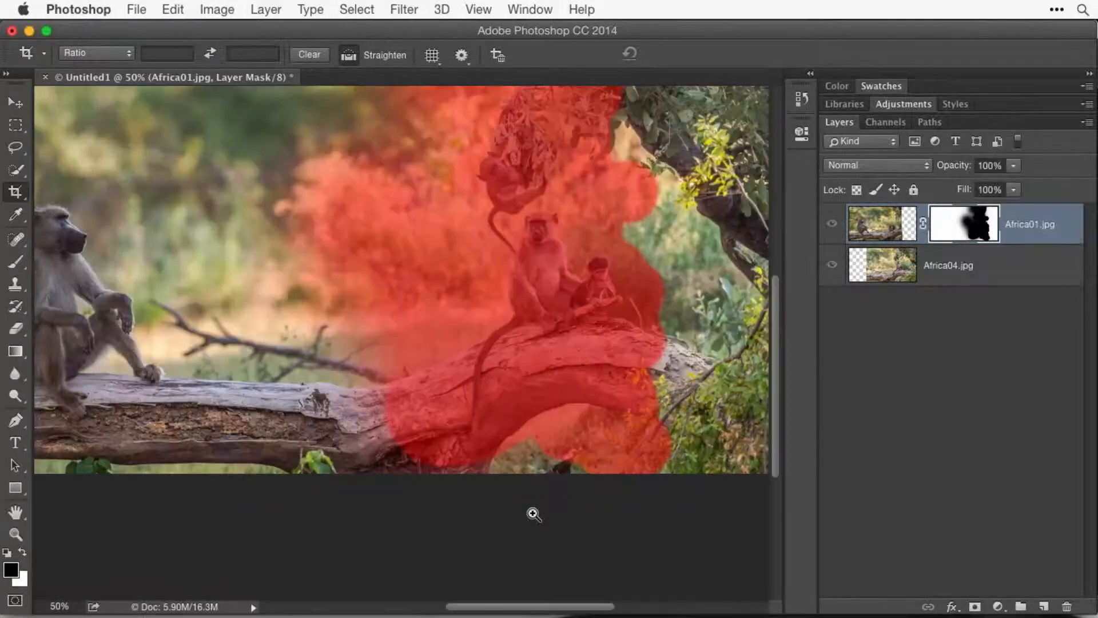
left_click(535, 510, "super")
left_click(538, 507, "super")
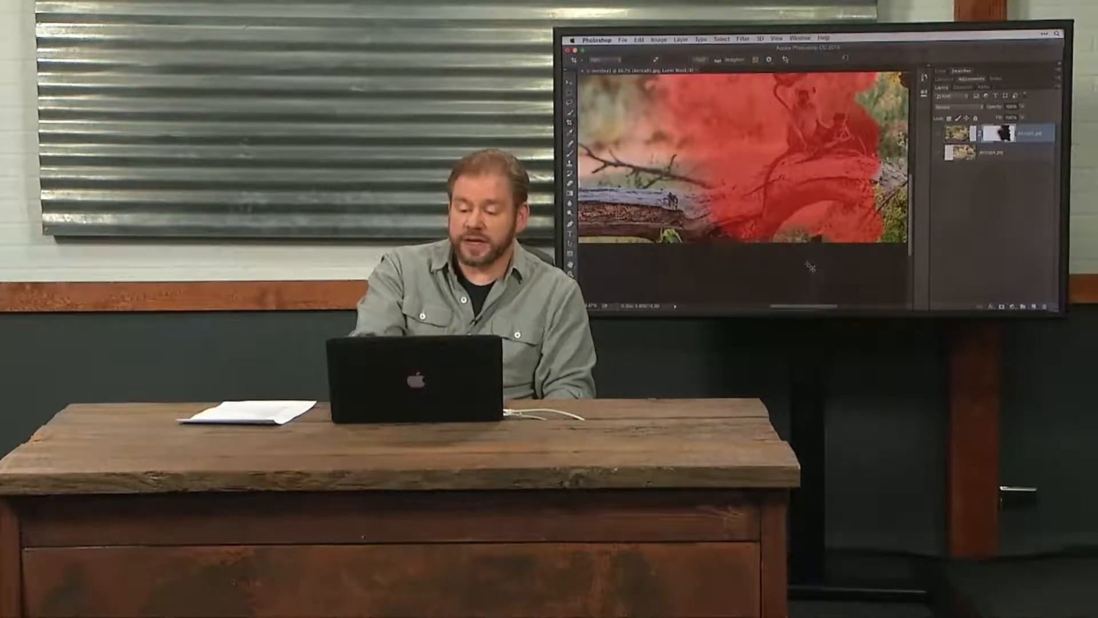
key("backslash")
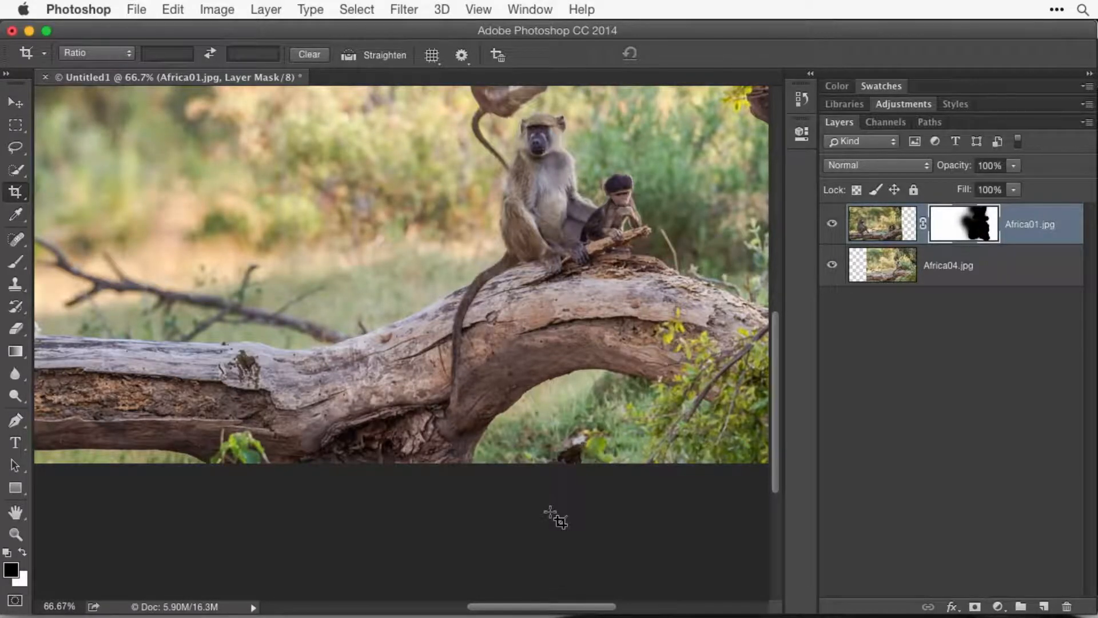
key("backslash")
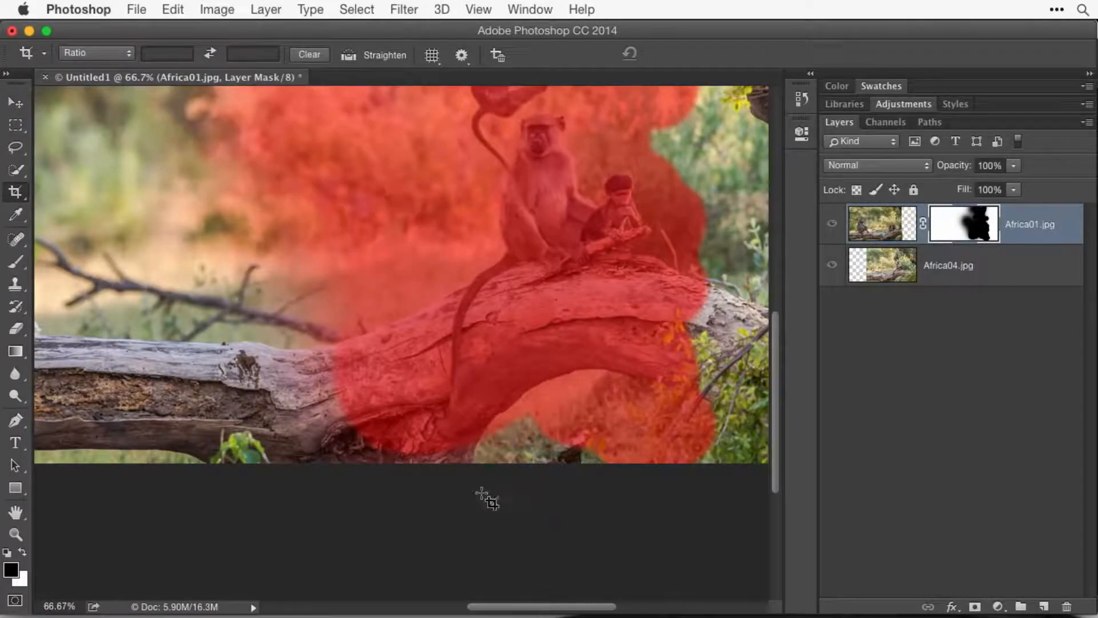
Step: Paint black with a smaller 175–200 px brush on the mask over the log, the grass beneath it and the foliage beside the baboons
left_click(16, 261)
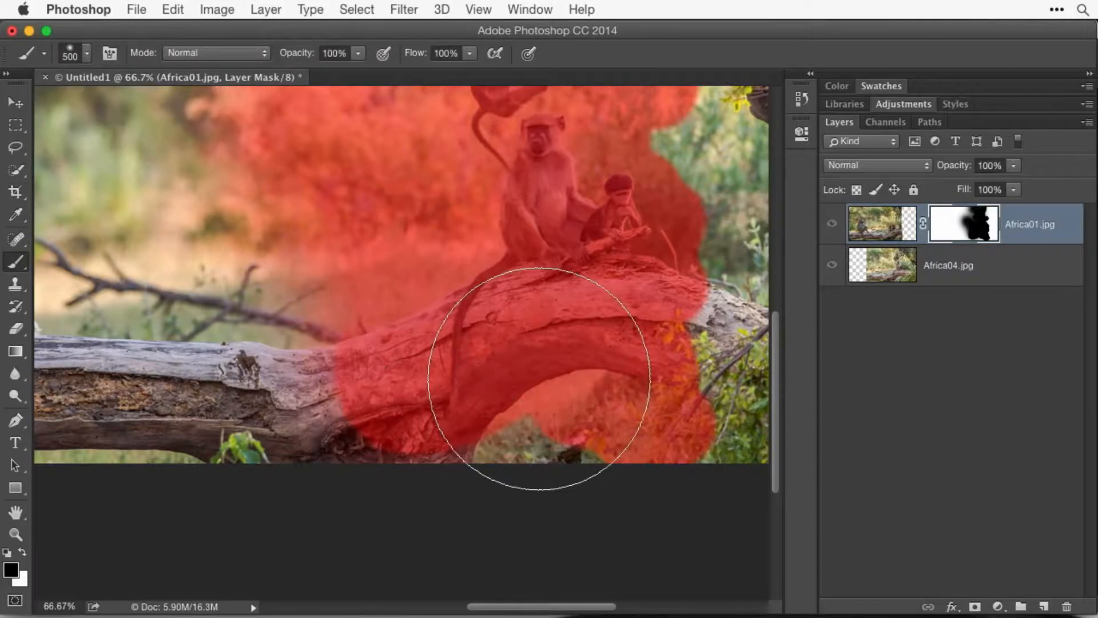
key("bracketleft")
key("bracketleft")
key("bracketleft")
key("bracketleft")
key("bracketleft")
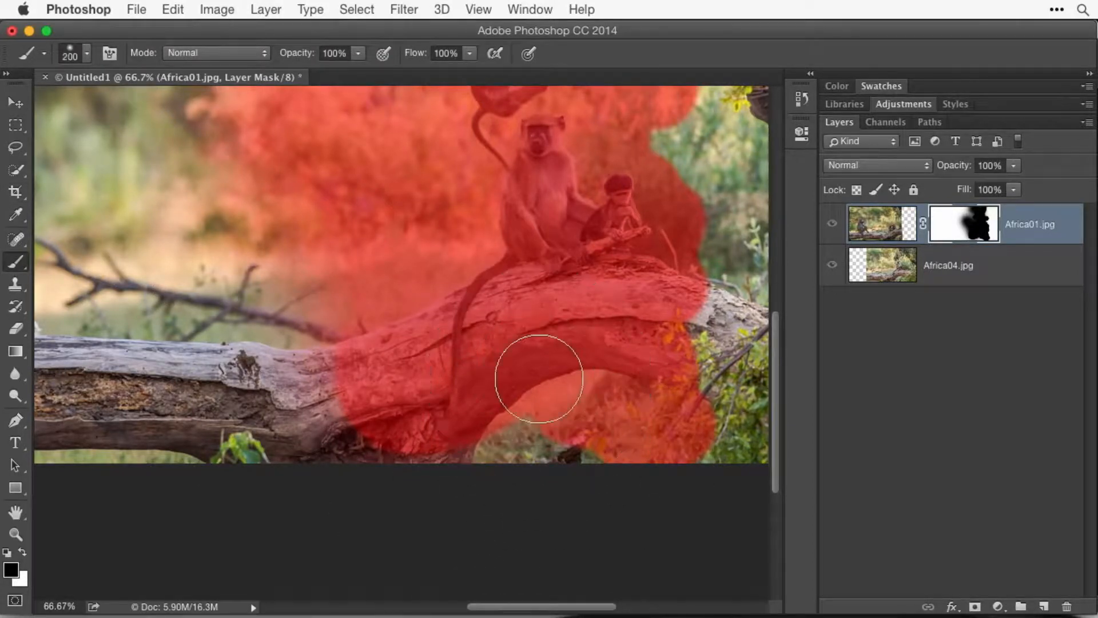
mouse_move(501, 406)
left_mouse_down()
mouse_move(561, 392)
mouse_move(632, 451)
mouse_move(663, 452)
left_mouse_up()
mouse_move(374, 365)
left_mouse_down()
mouse_move(337, 412)
mouse_move(371, 435)
left_mouse_up()
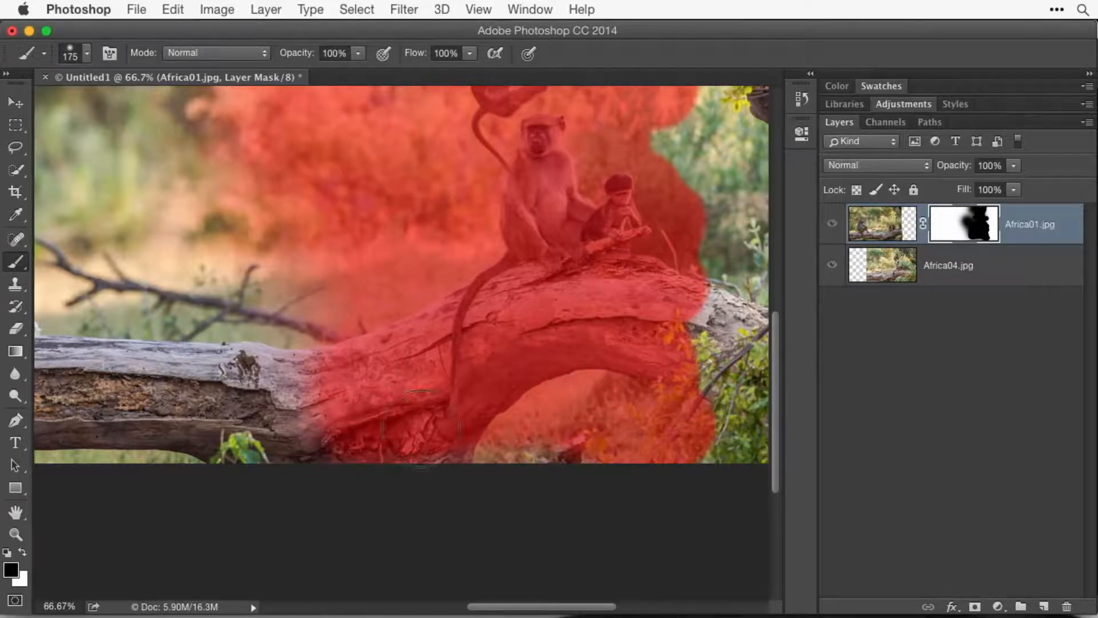
mouse_move(658, 446)
left_mouse_down()
mouse_move(698, 451)
mouse_move(716, 446)
mouse_move(673, 178)
mouse_move(723, 297)
mouse_move(787, 542)
mouse_move(739, 5)
mouse_move(635, 148)
mouse_move(736, 154)
left_mouse_up()
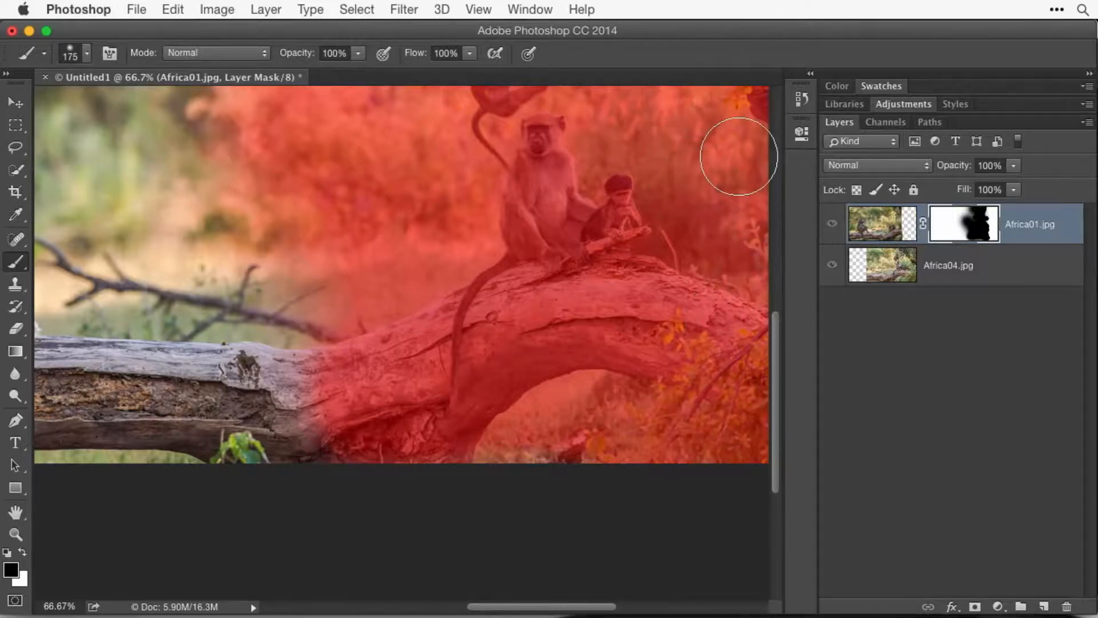
Step: Paint black on the mask over the remaining tree and foliage up to the image's right edge, and hide the overlay
scroll(738, 156, "up", 5)
mouse_move(743, 200)
left_mouse_down()
mouse_move(734, 257)
mouse_move(617, 272)
mouse_move(669, 102)
left_mouse_up()
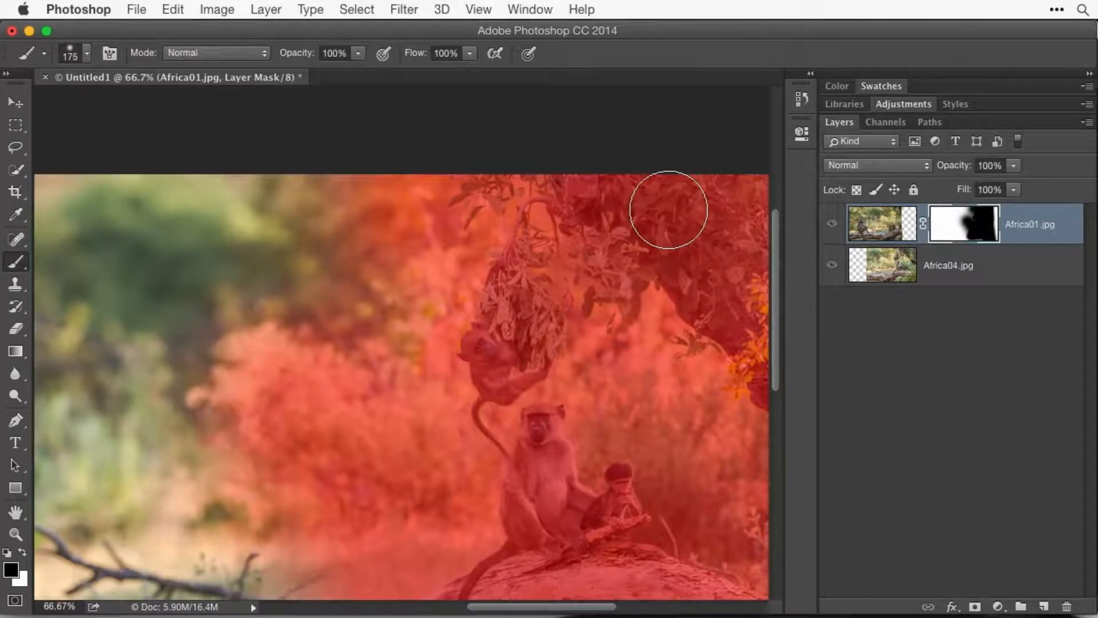
key("super+0")
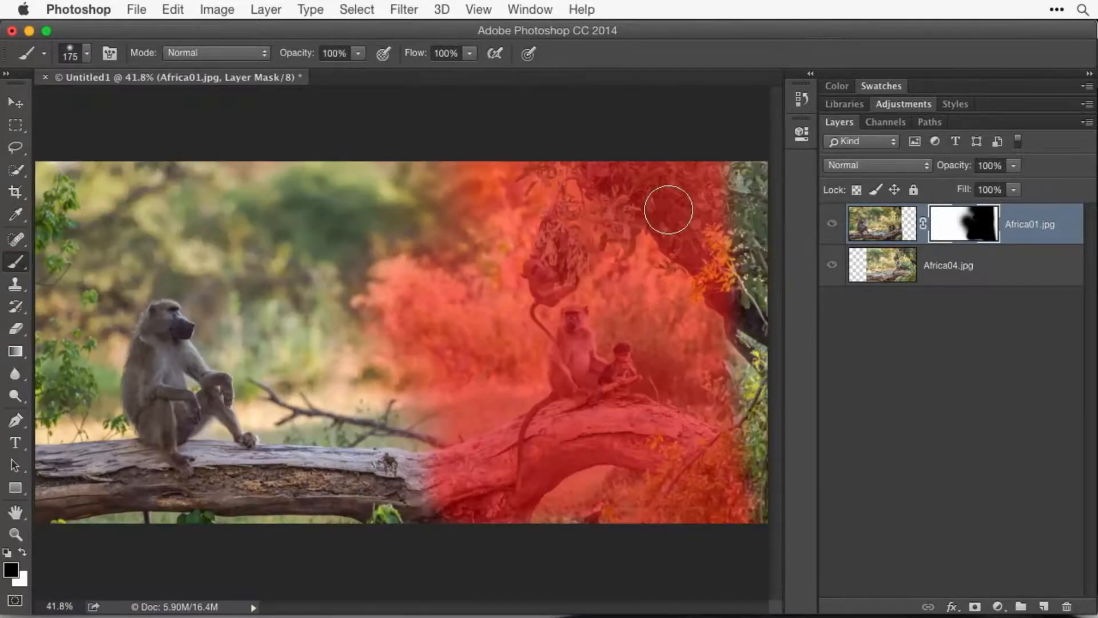
left_click_drag(766, 552, 747, 269)
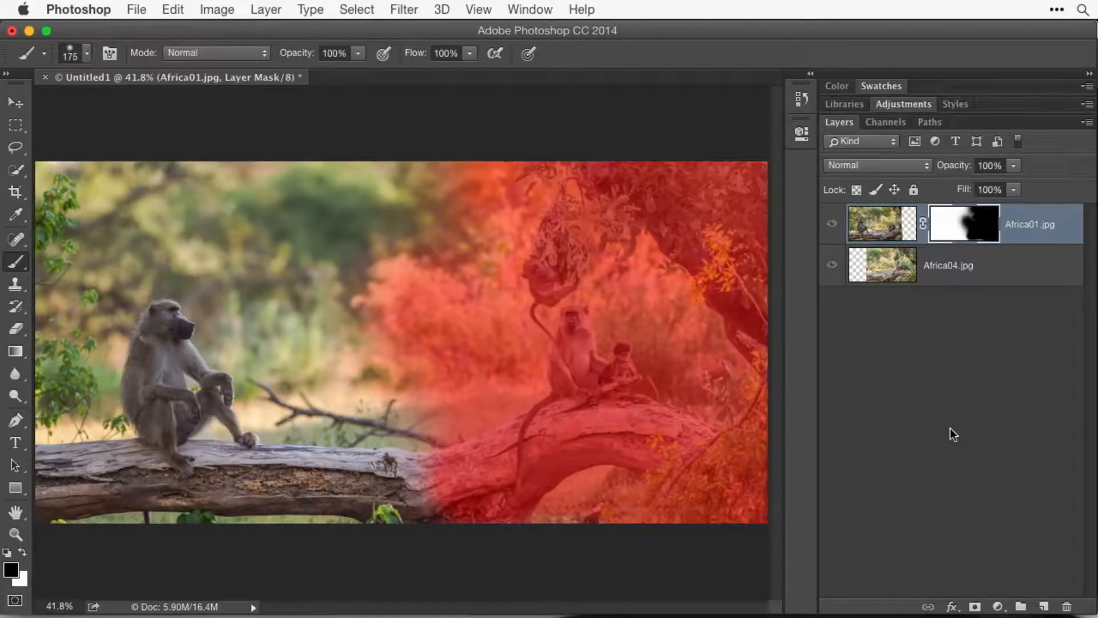
key("backslash")
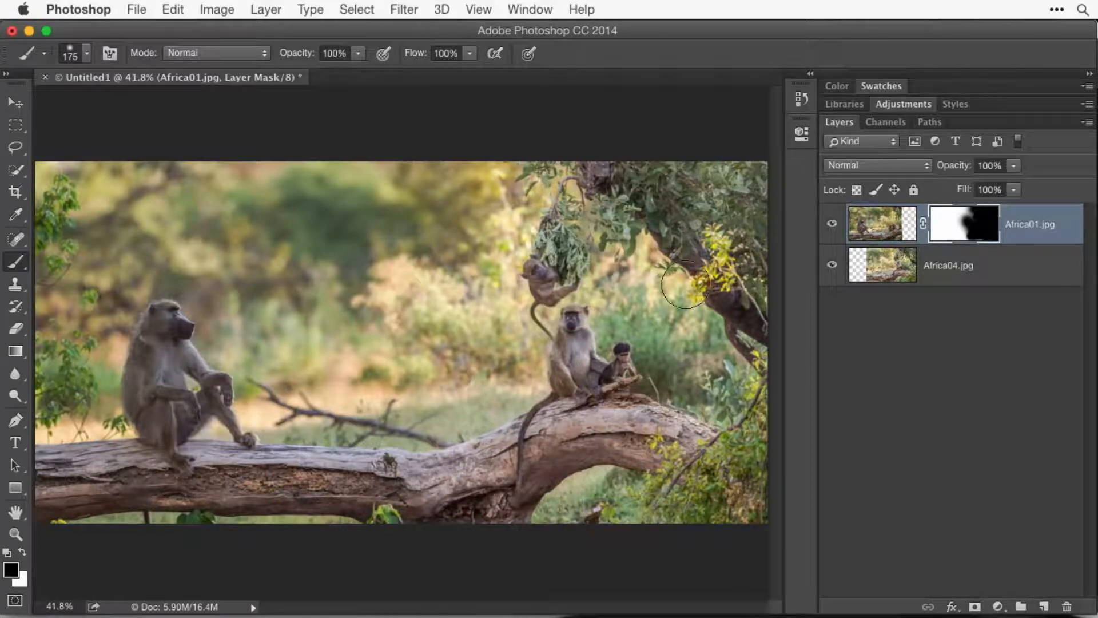
Step: Save the layered image to the Desktop as wildlife composite.tif in TIFF format, with no image compression and RLE layer compression
left_click(136, 9)
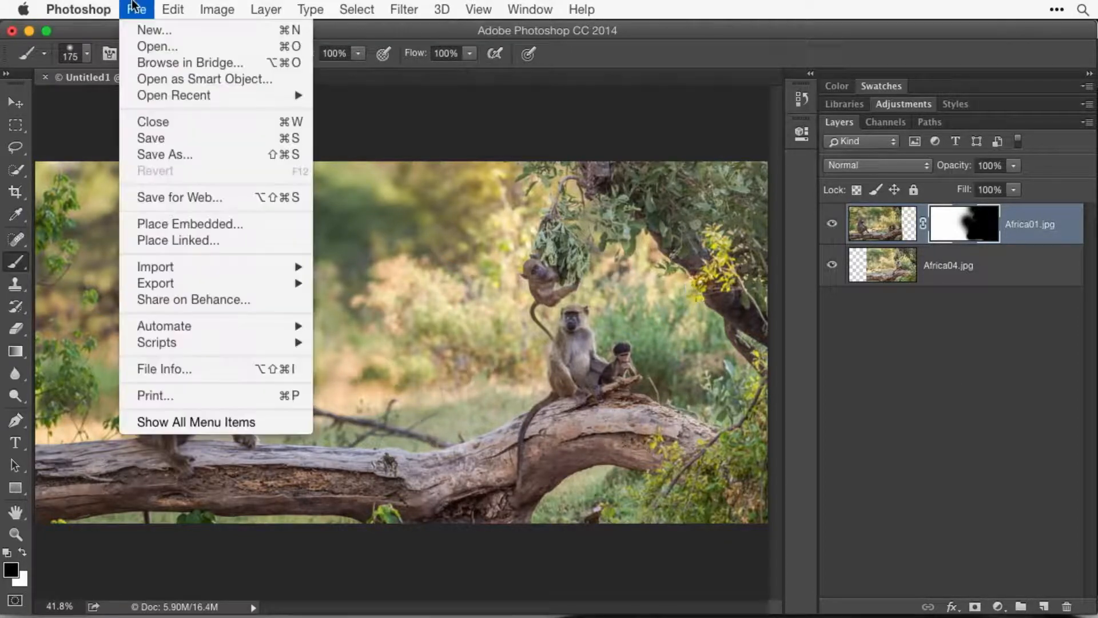
left_click(192, 149)
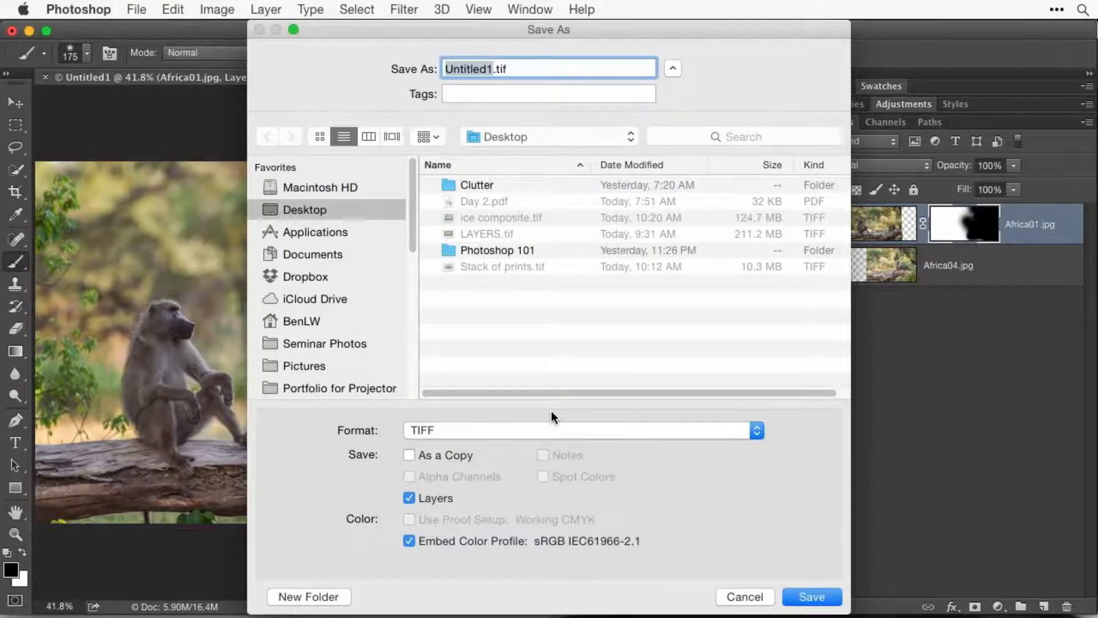
type("wildlife c")
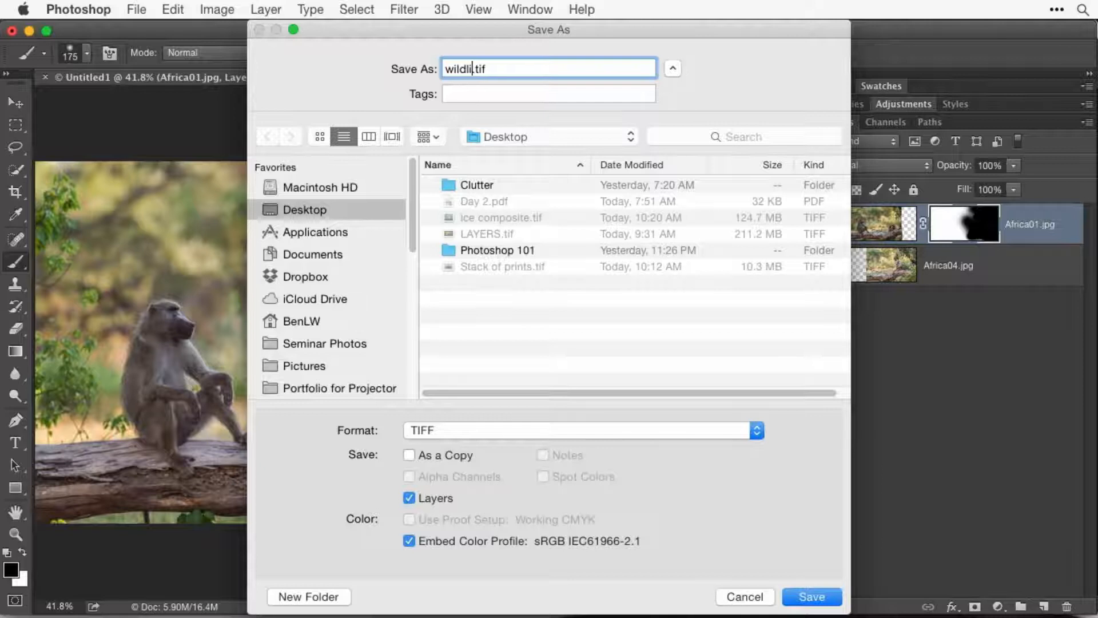
type("omposite")
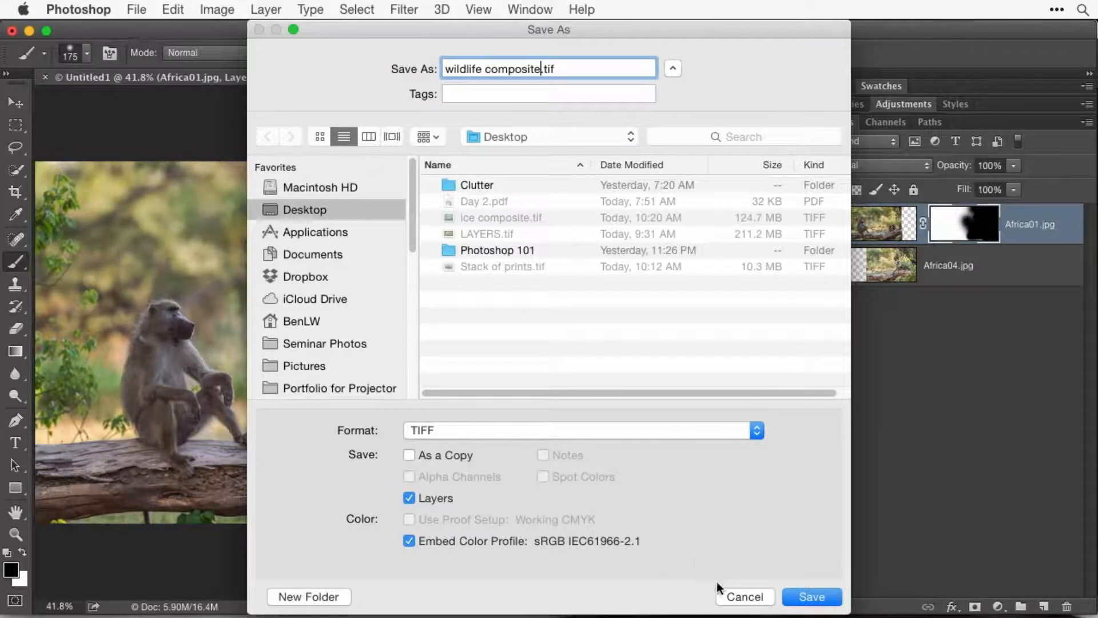
left_click(832, 596)
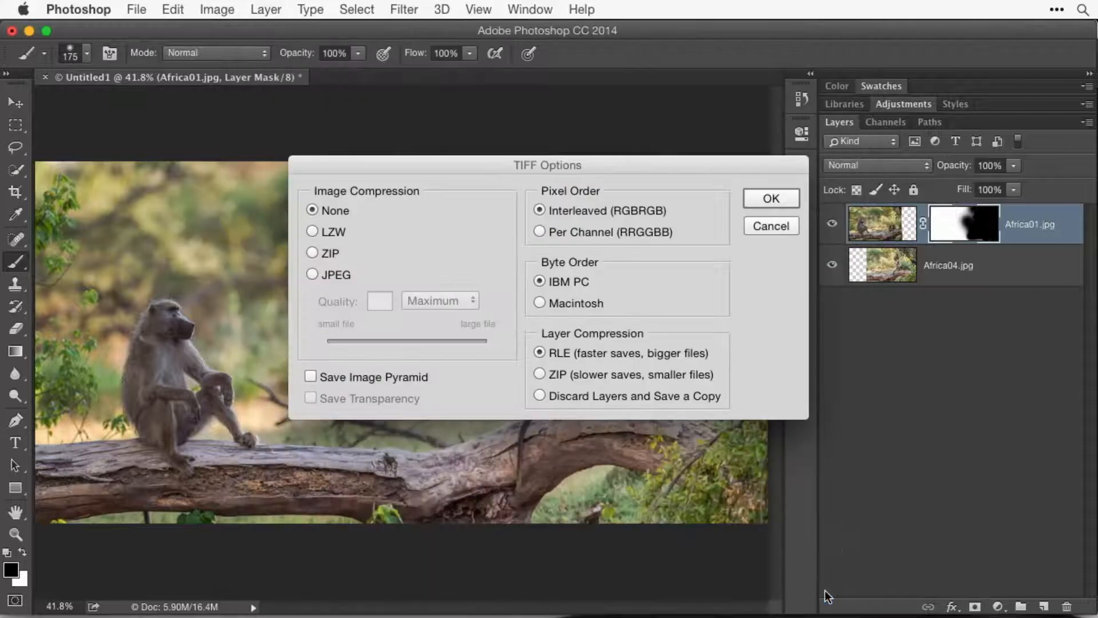
left_click(770, 198)
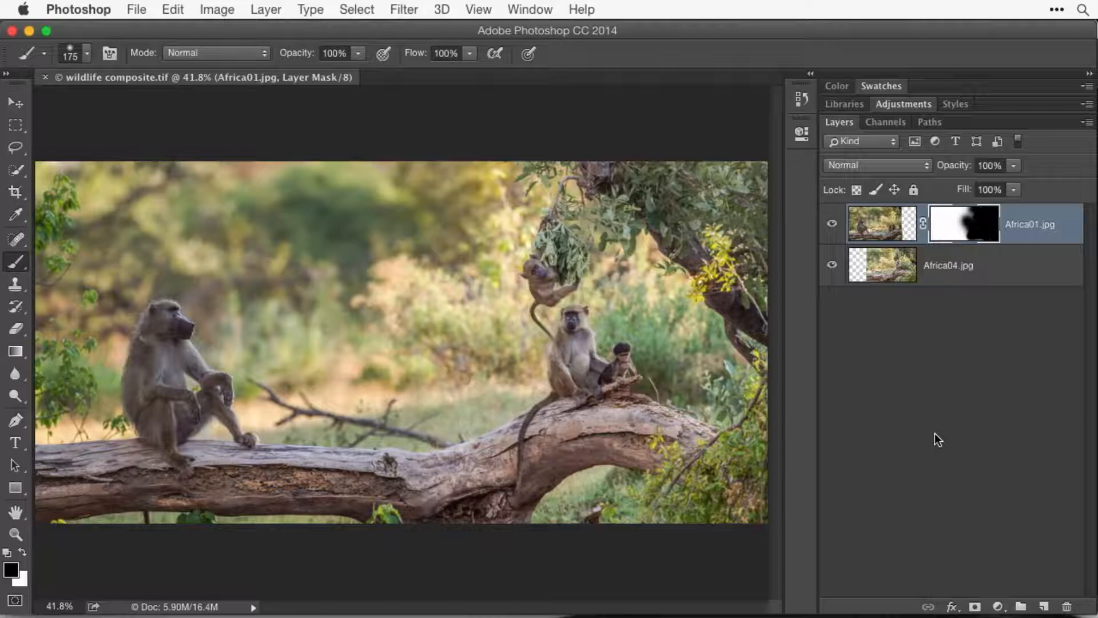
Step: Close the wildlife composite and display the 06 Bears Composite folder in Adobe Bridge
key("super+w")
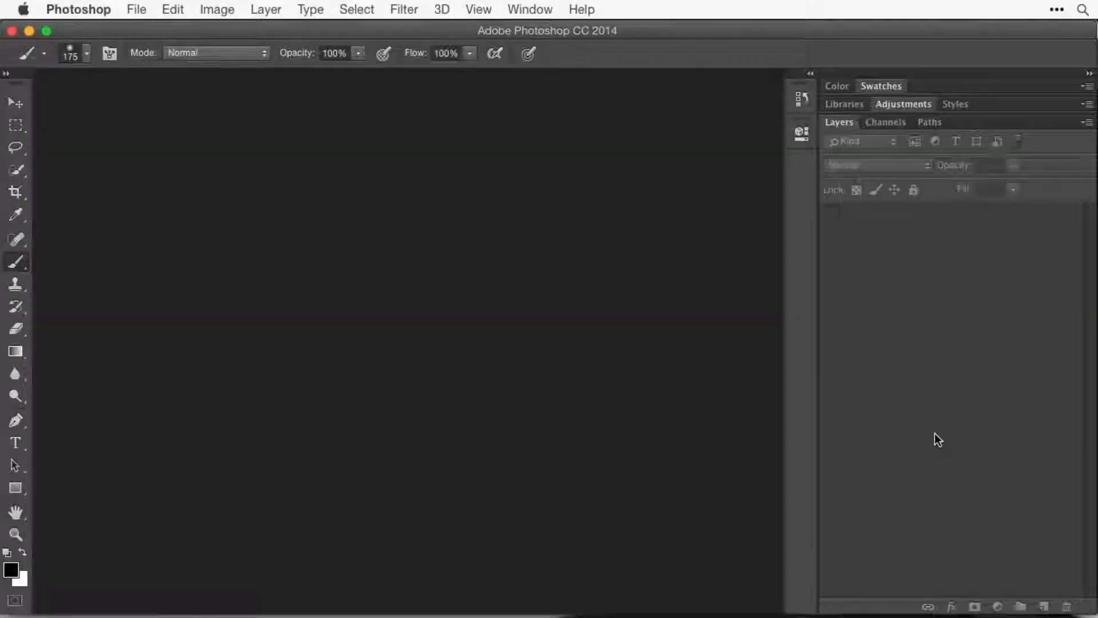
key("super+Tab")
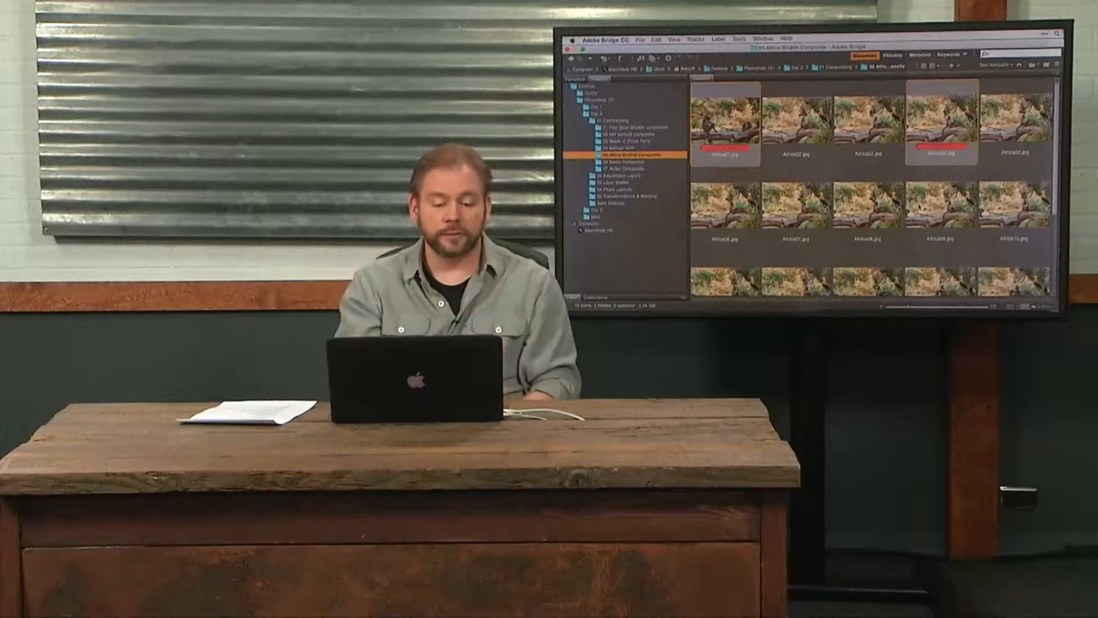
left_click(628, 163)
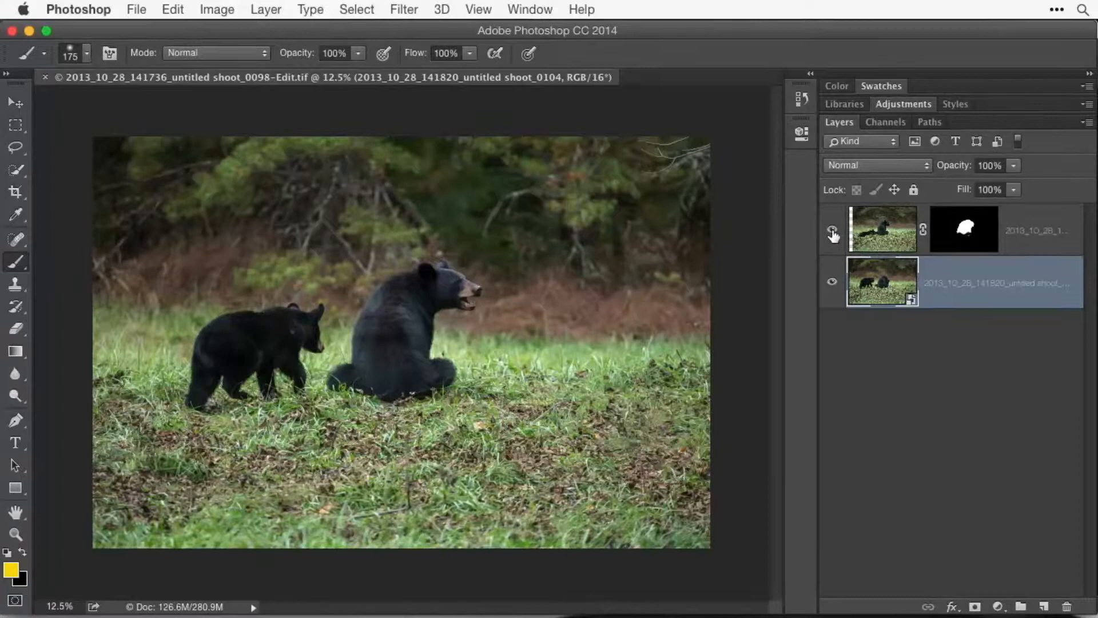
Step: Toggle the upper bear photo layer's visibility repeatedly to compare the seated bear's two poses, leaving the layer shown
left_click(832, 232)
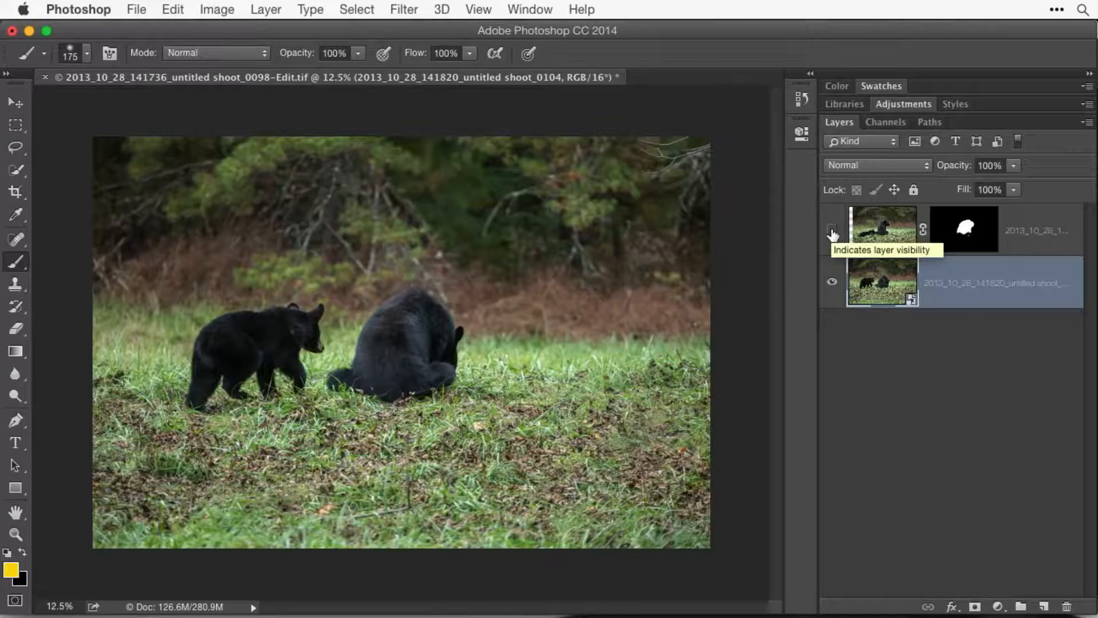
left_click(832, 232)
left_click(832, 232)
left_click(832, 231)
left_click(832, 231)
left_click(833, 232)
left_click(832, 232)
left_click(832, 231)
left_click(832, 231)
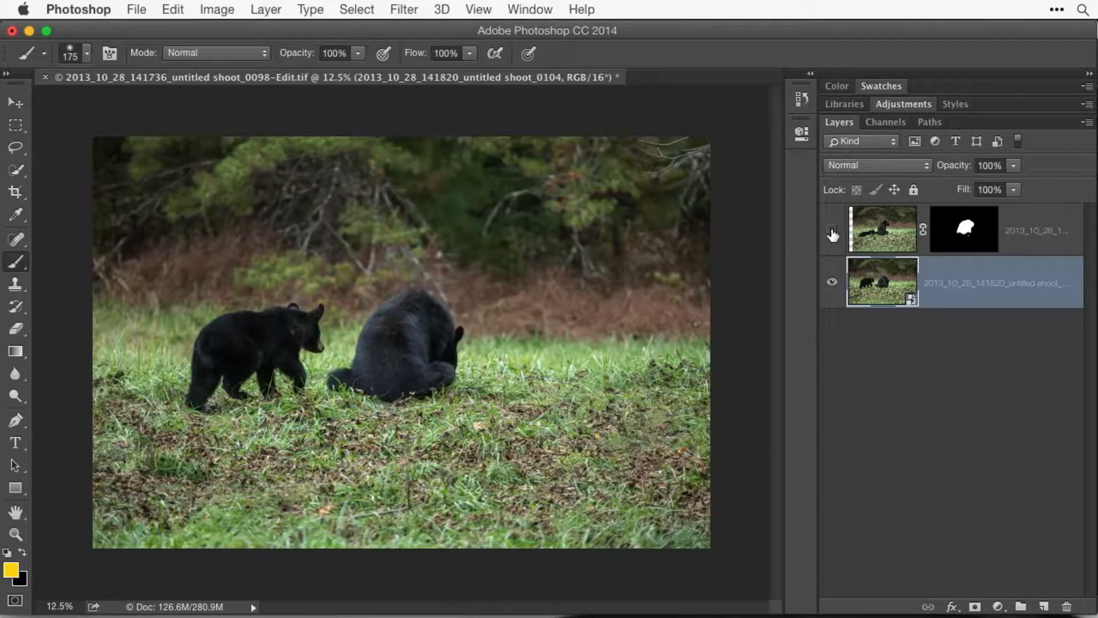
left_click(832, 232)
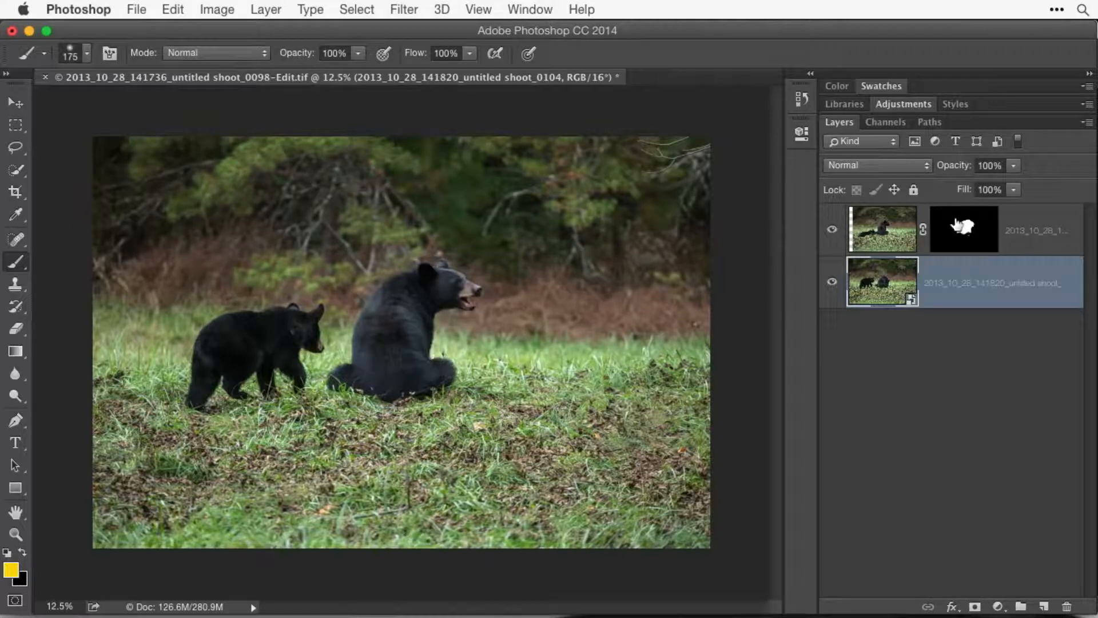
Step: Select the upper bear layer's mask and disable and re-enable it to compare the unmasked photo with the composite
left_click(972, 229)
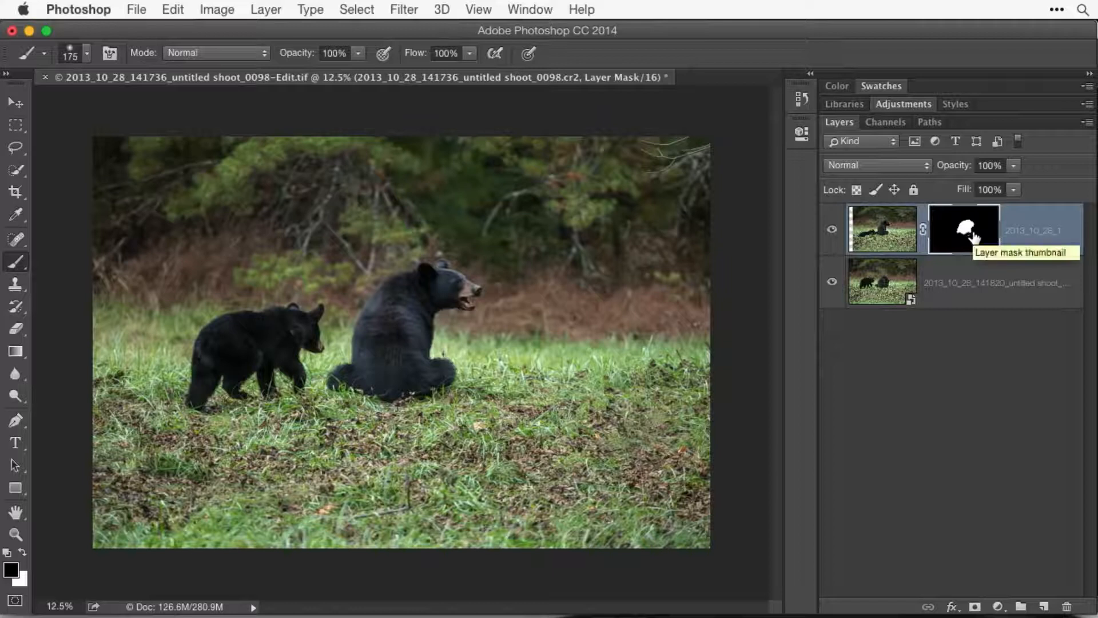
left_click(974, 236, "shift")
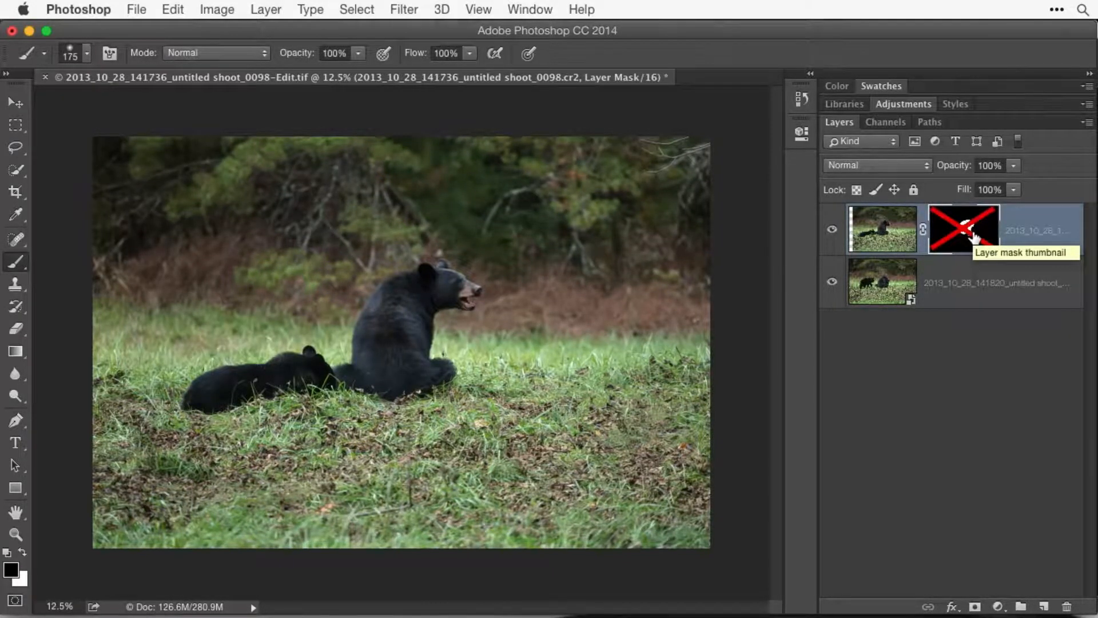
left_click(974, 236, "shift")
left_click(974, 237, "shift")
left_click(974, 236, "shift")
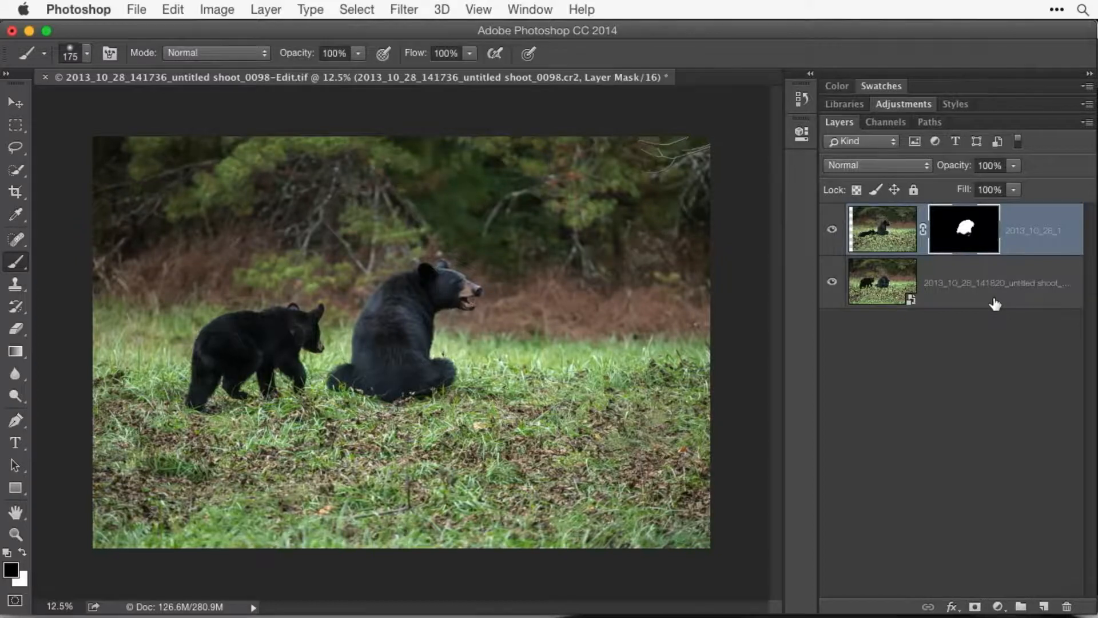
Step: Show the mask as a red overlay and paint white with a 500 px brush around the seated bear and toward the cub
key("backslash")
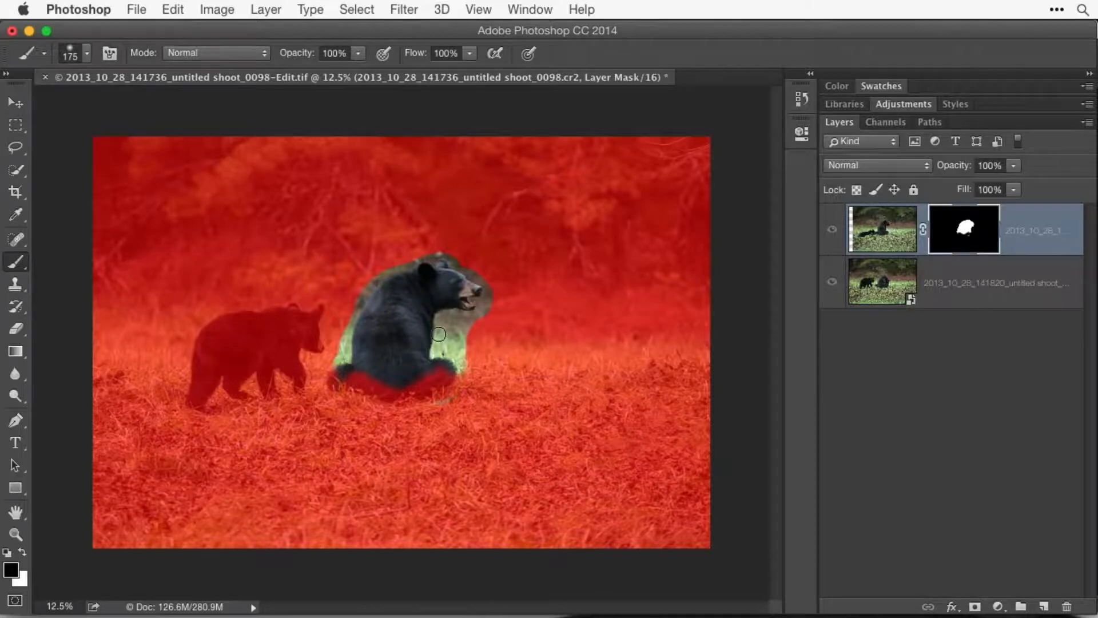
key("bracketright")
key("bracketright")
key("bracketright")
key("bracketright")
key("bracketright")
key("x")
mouse_move(445, 334)
left_mouse_down()
mouse_move(464, 346)
mouse_move(458, 309)
mouse_move(478, 331)
mouse_move(486, 286)
mouse_move(414, 255)
mouse_move(381, 299)
mouse_move(389, 323)
mouse_move(349, 337)
mouse_move(358, 355)
mouse_move(343, 342)
mouse_move(312, 355)
mouse_move(345, 338)
left_mouse_up()
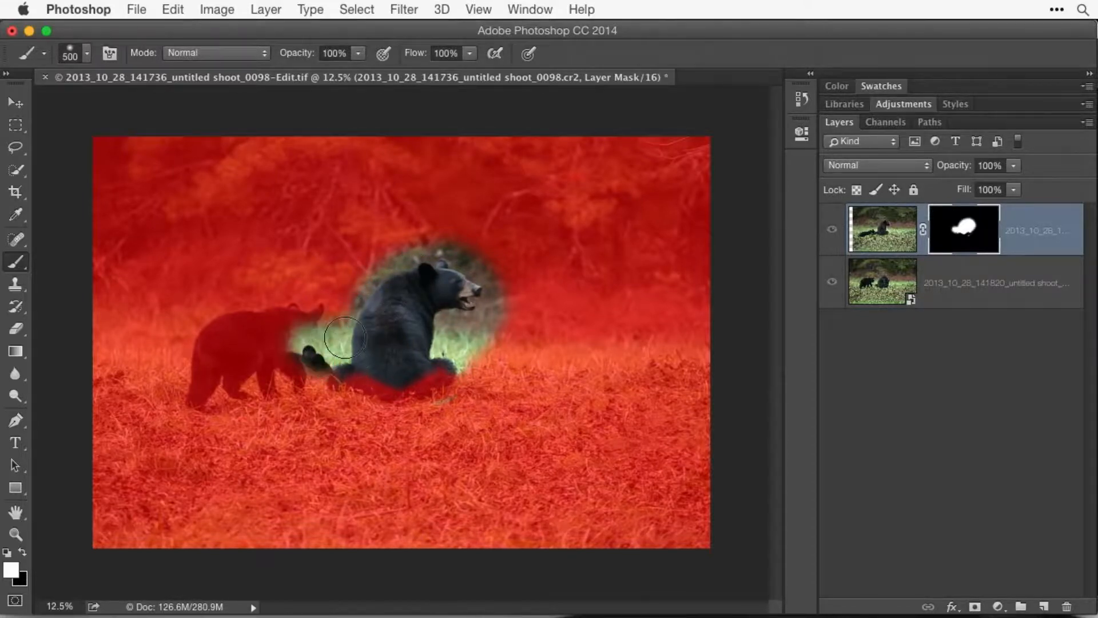
Step: Paint black on the mask over the area between the cub and the seated bear to hide the lying cub
left_click(22, 553)
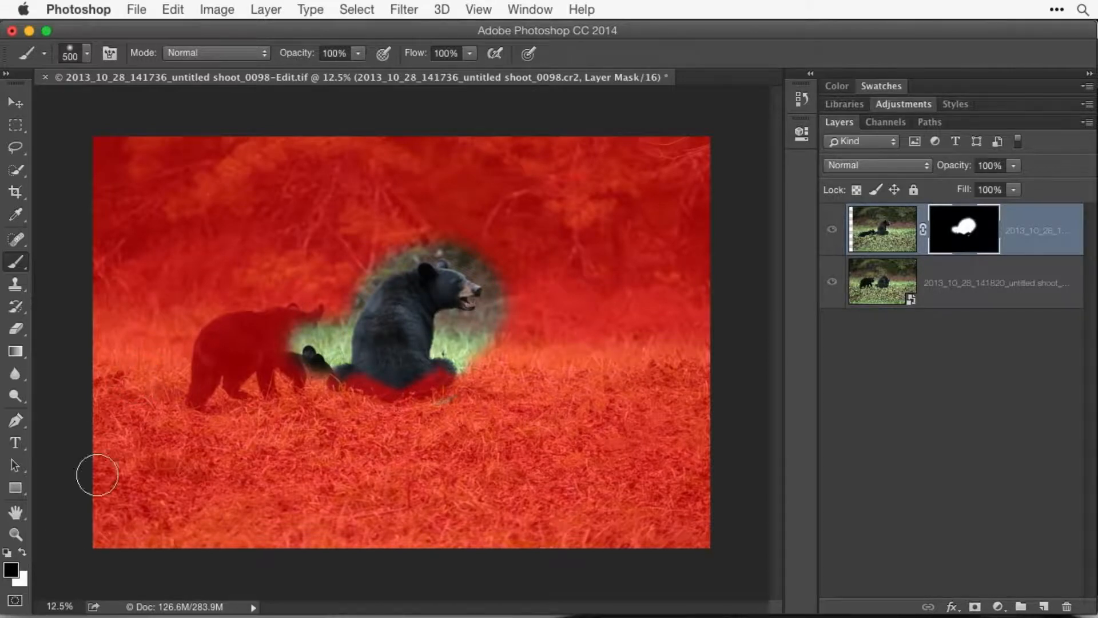
left_click_drag(313, 299, 294, 380)
mouse_move(318, 303)
left_mouse_down()
mouse_move(309, 375)
mouse_move(304, 363)
mouse_move(321, 394)
mouse_move(357, 406)
mouse_move(354, 393)
mouse_move(369, 388)
mouse_move(401, 422)
mouse_move(403, 394)
mouse_move(440, 400)
mouse_move(439, 383)
mouse_move(475, 405)
left_mouse_up()
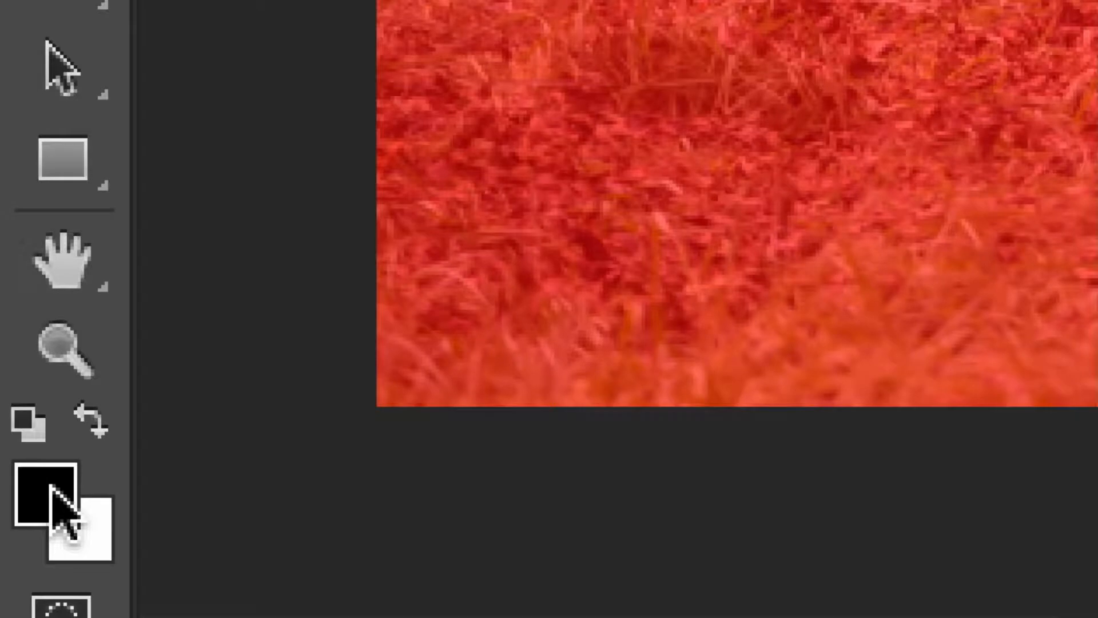
Step: Set the foreground colour to a mid grey, and restore the default black and white colours
left_click(50, 485)
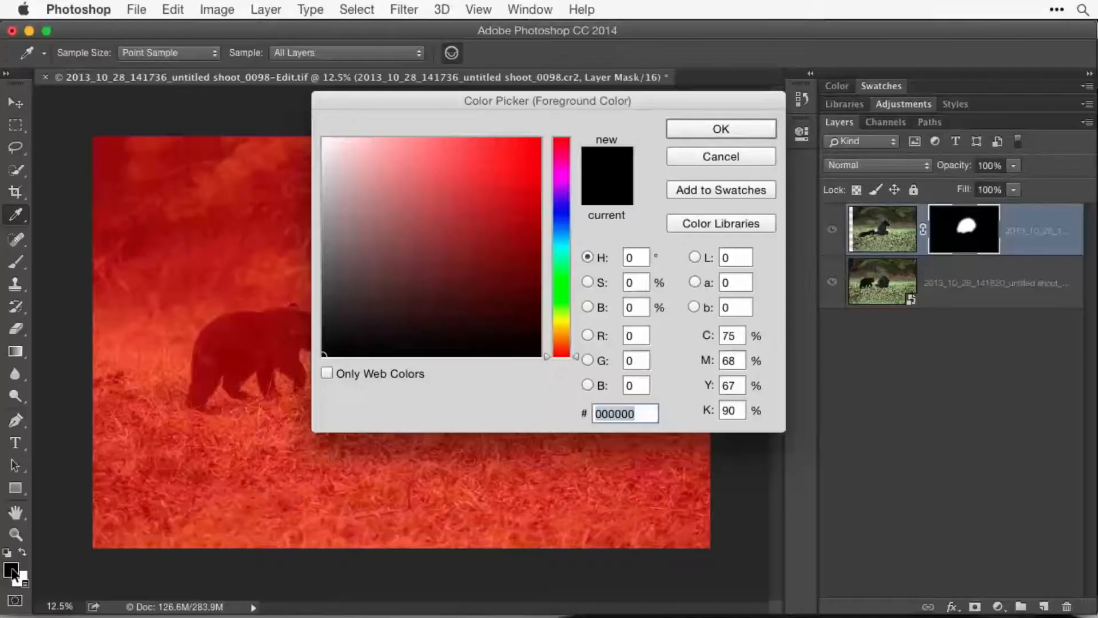
left_click(329, 226)
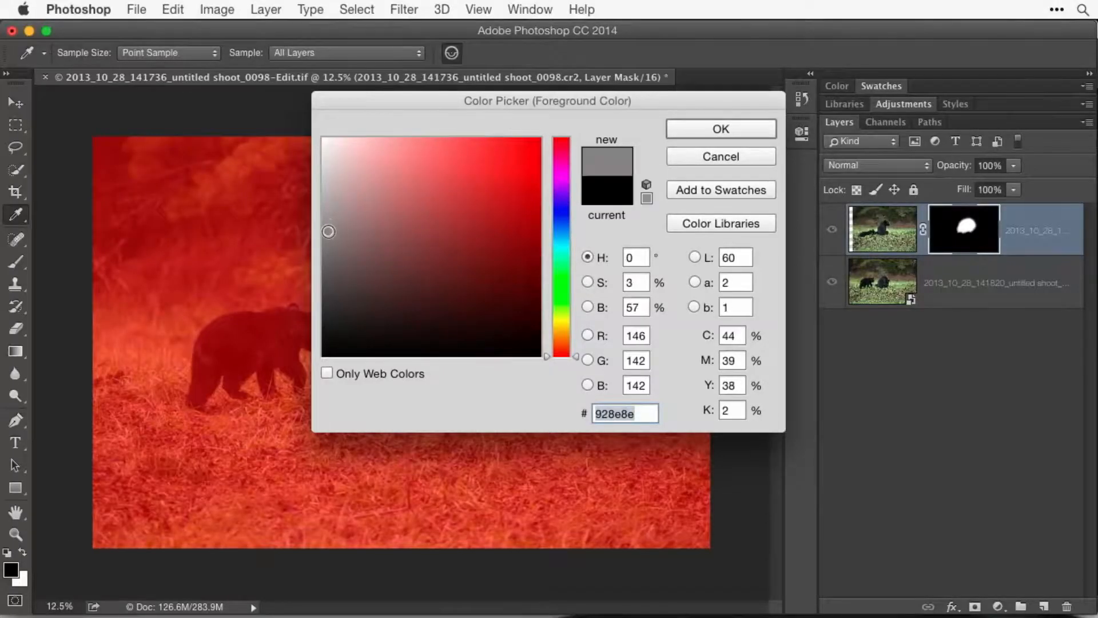
left_click(689, 131)
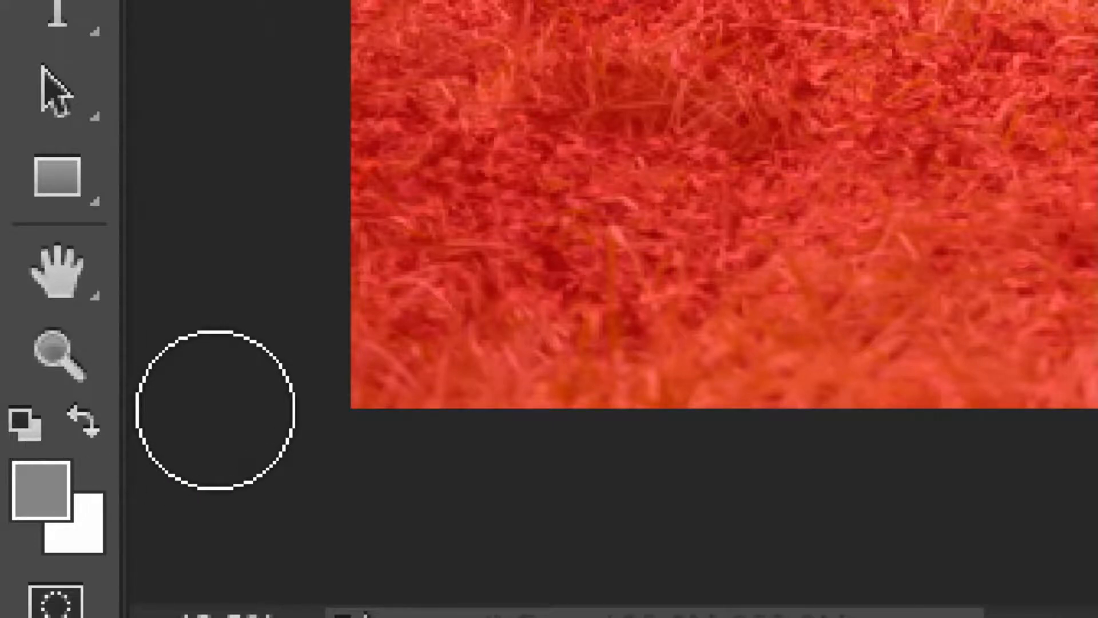
left_click(21, 423)
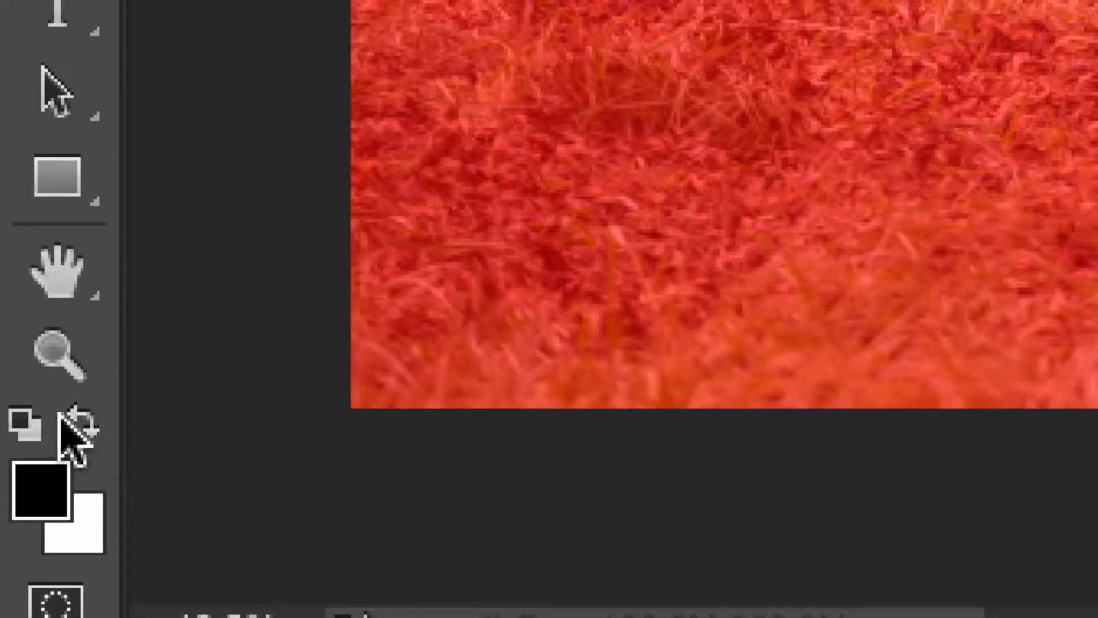
Step: Swap the foreground and background colours repeatedly between black and white, ending with black in the foreground
left_click(83, 422)
left_click(83, 422)
left_click(83, 422)
left_click(83, 422)
left_click(83, 422)
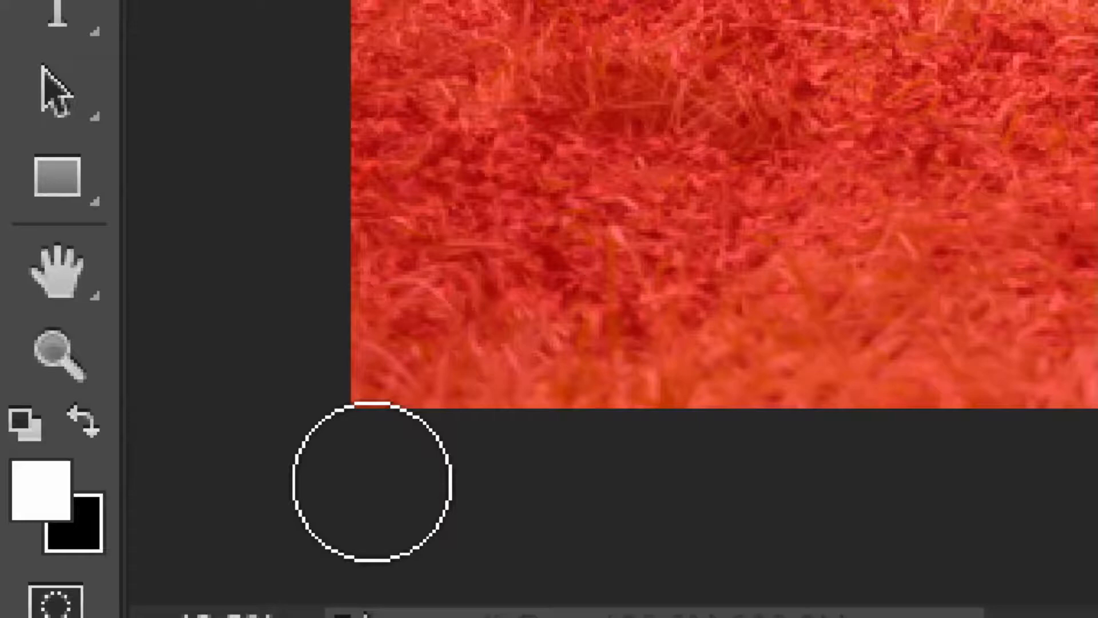
key("x")
key("x")
key("x")
key("x")
key("x")
key("x")
key("x")
key("x")
key("x")
Step: Paint black on the mask over the grass in front of the seated bear, restore it with white, and hide the overlay
key("ctrl+plus")
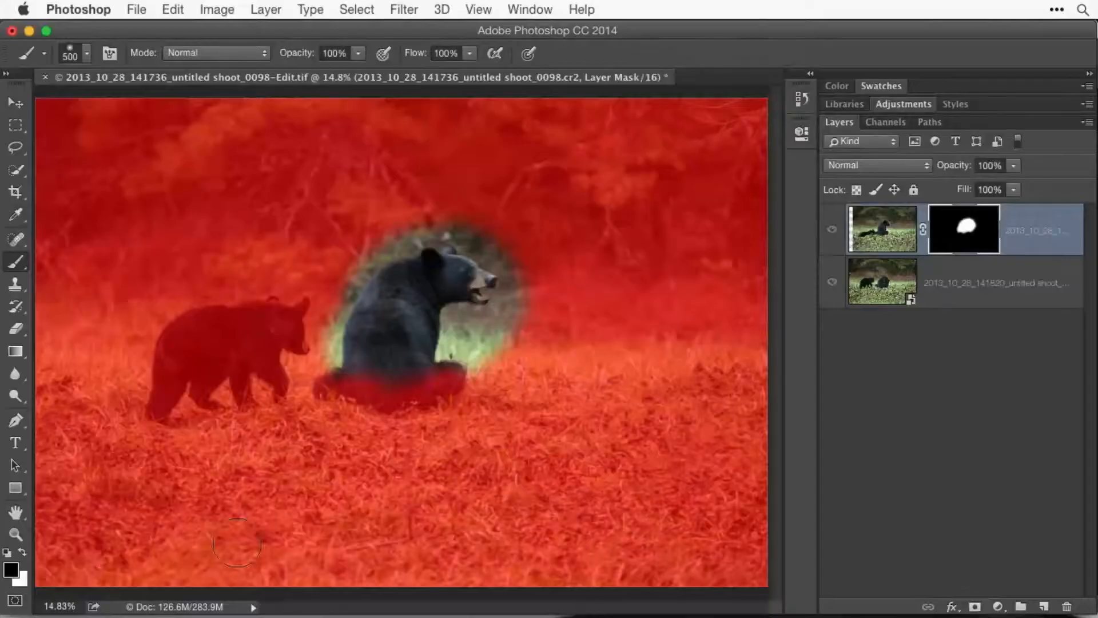
mouse_move(506, 366)
left_mouse_down()
mouse_move(494, 344)
mouse_move(522, 363)
left_mouse_up()
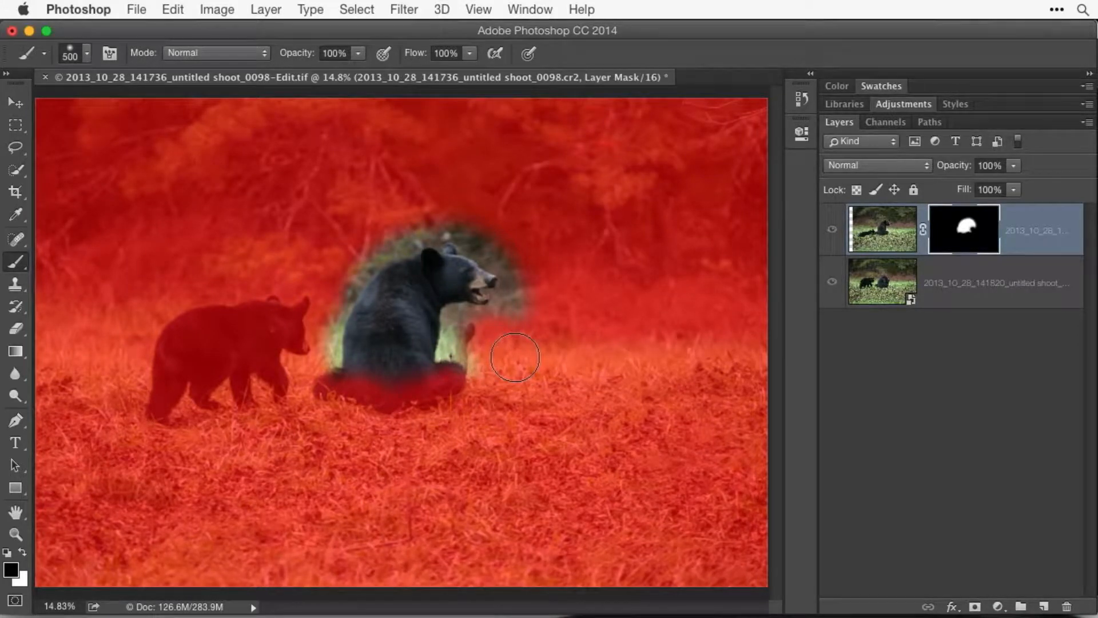
key("x")
mouse_move(507, 359)
left_mouse_down()
mouse_move(463, 314)
mouse_move(463, 335)
mouse_move(475, 341)
mouse_move(457, 323)
mouse_move(470, 344)
mouse_move(492, 309)
mouse_move(448, 346)
left_mouse_up()
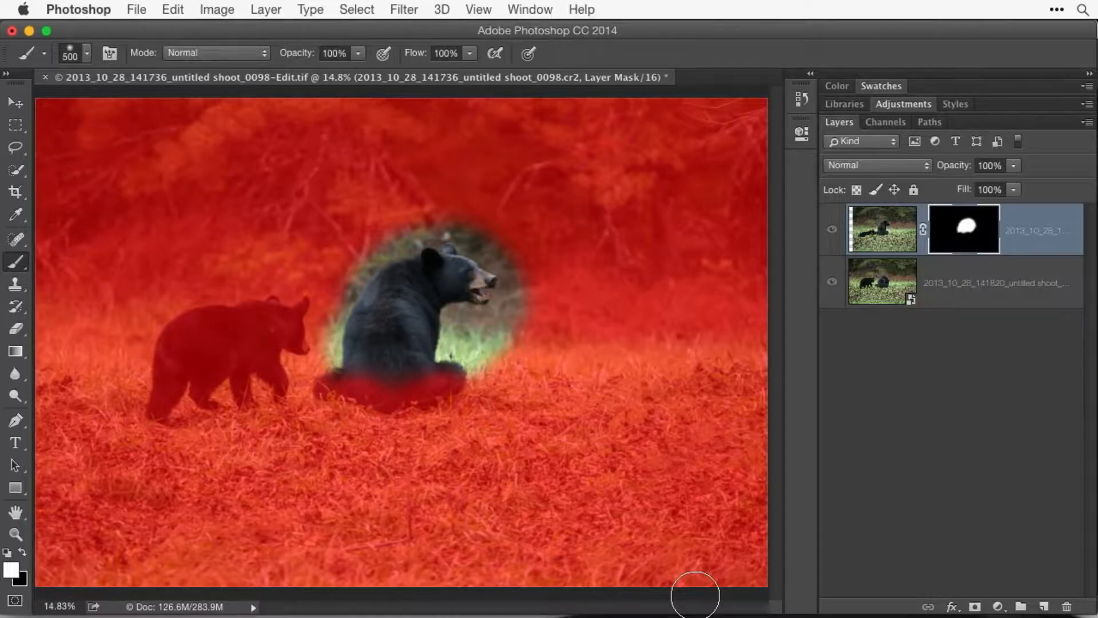
key("backslash")
key("x")
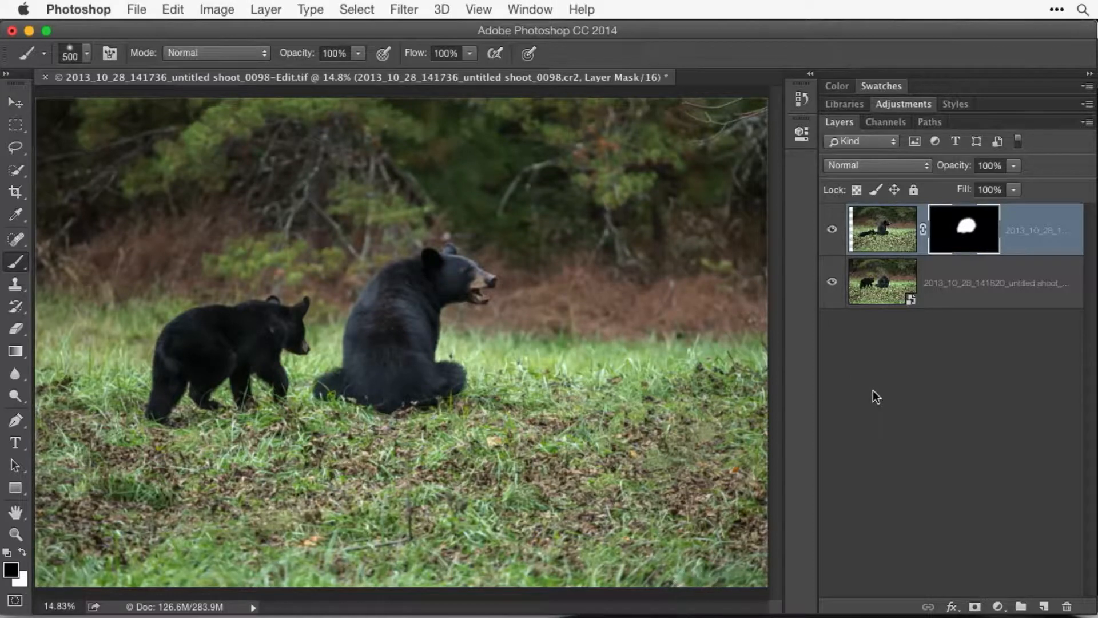
Step: Close the bears composite and open the Yellowstone National Park_tree elk TIFF from the 07 Antler Composite folder in Adobe Bridge
key("super+shift+w")
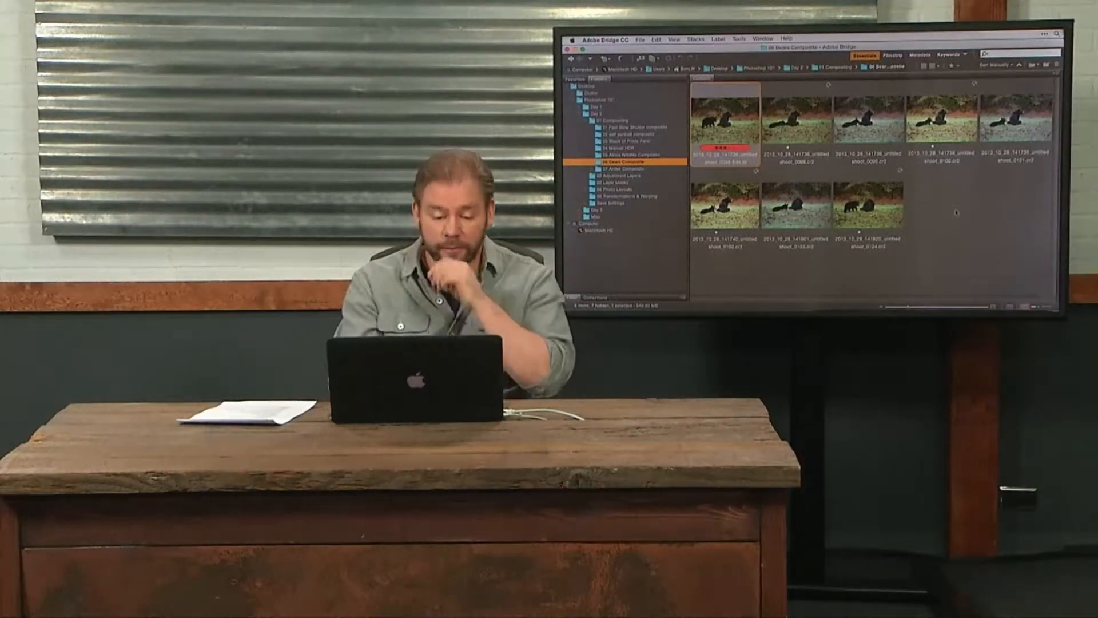
left_click(624, 170)
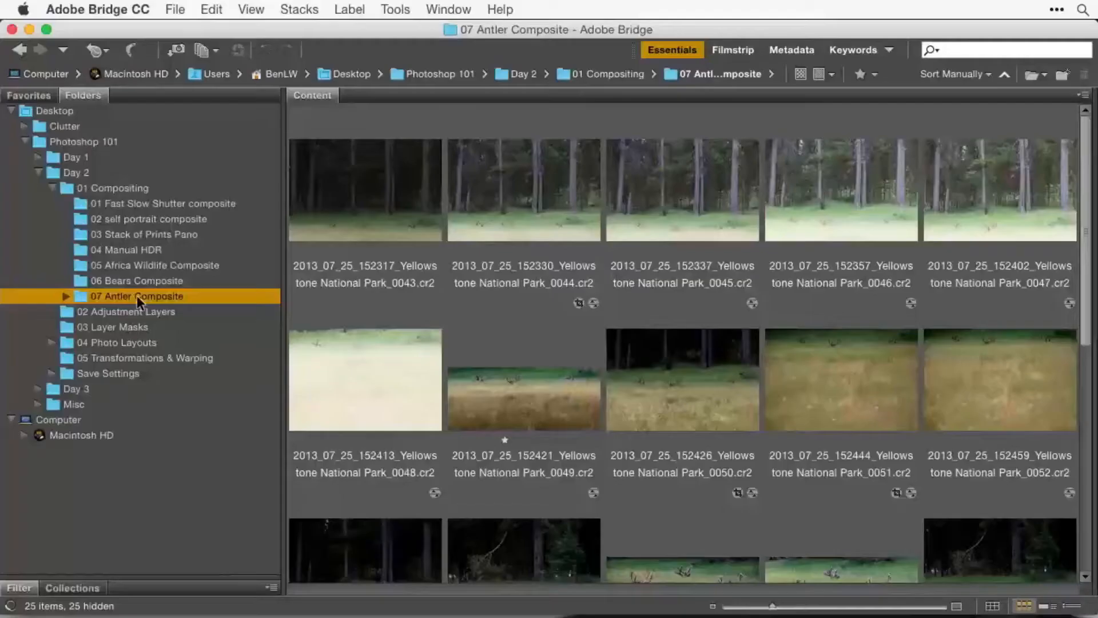
scroll(667, 388, "down", 5)
double_click(1011, 499)
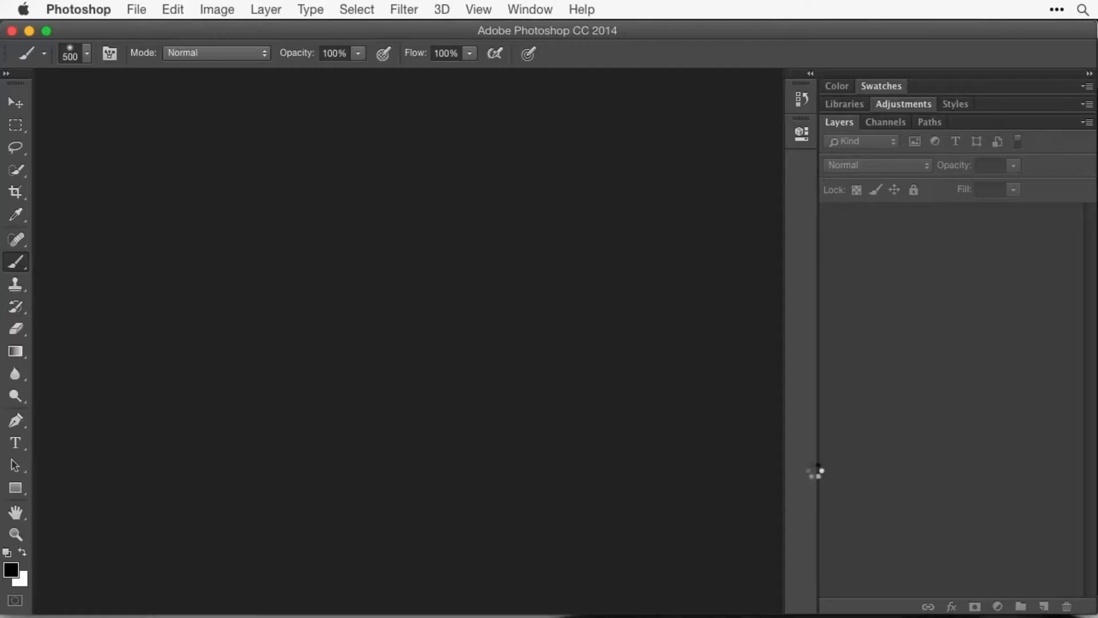
Step: Hide all layers of the elk composite except the bottom photo layer, and select that layer
scroll(997, 416, "down", 1)
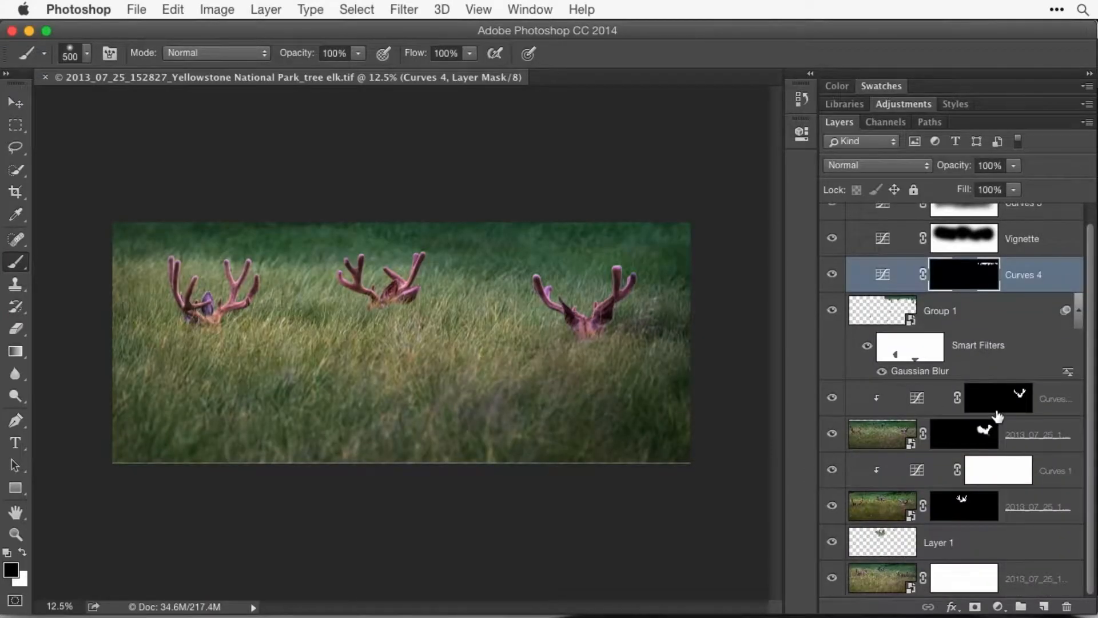
scroll(997, 416, "up", 1)
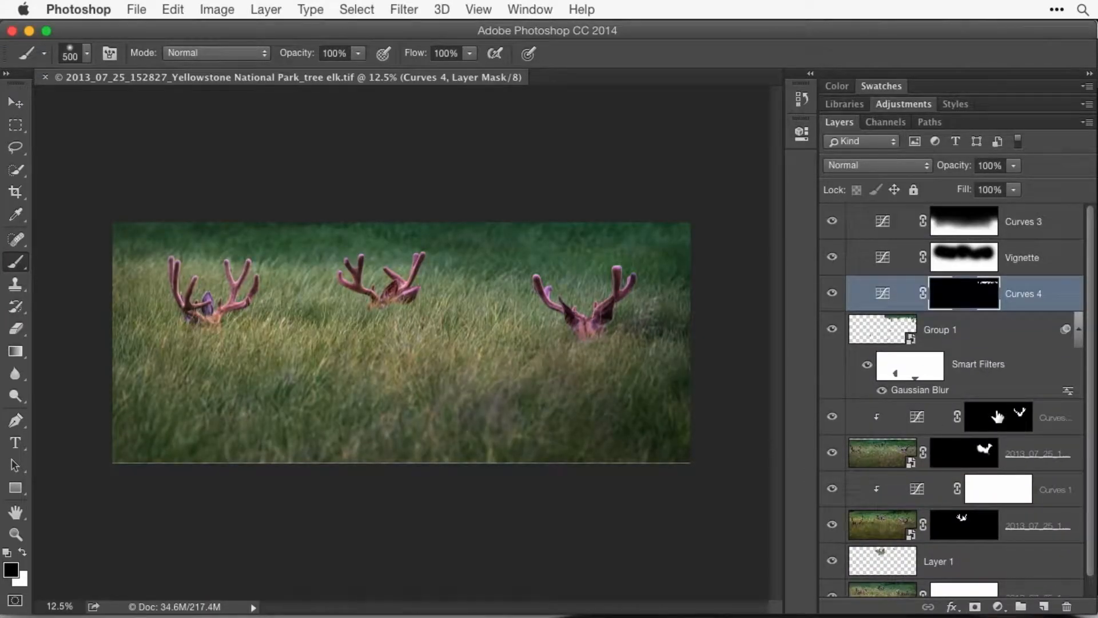
scroll(997, 416, "down", 1)
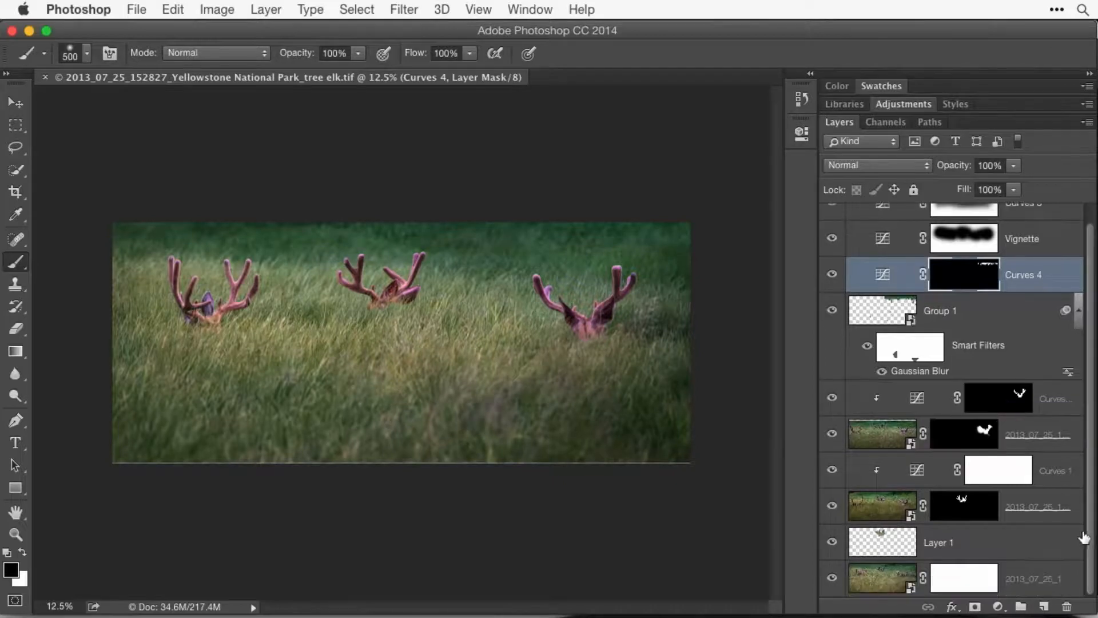
scroll(1086, 547, "up", 1)
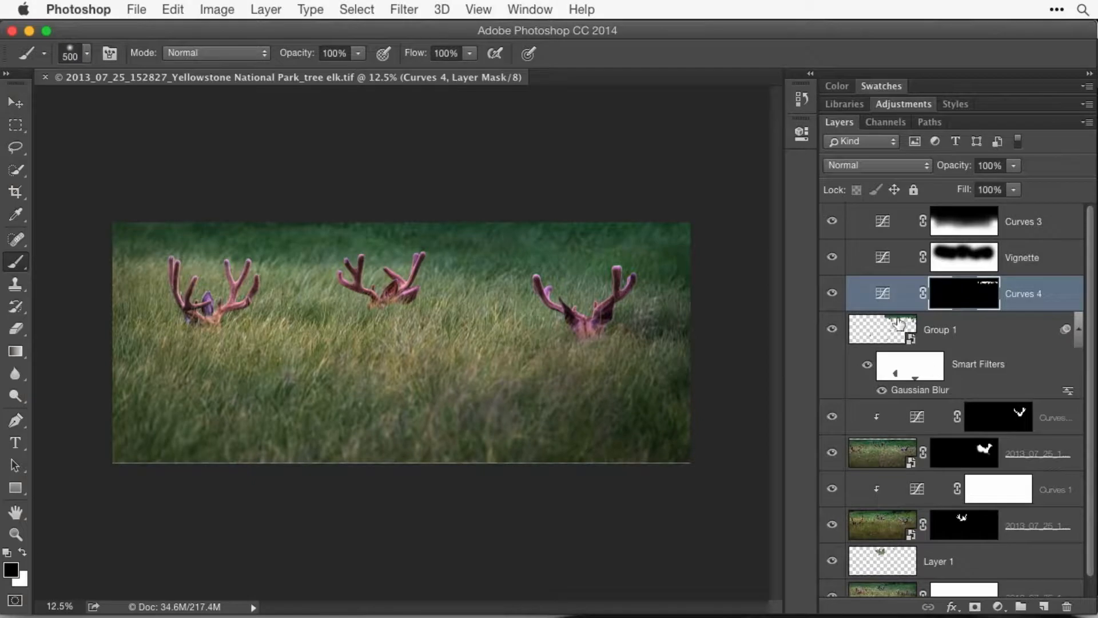
left_click_drag(831, 224, 835, 595)
scroll(970, 529, "down", 1)
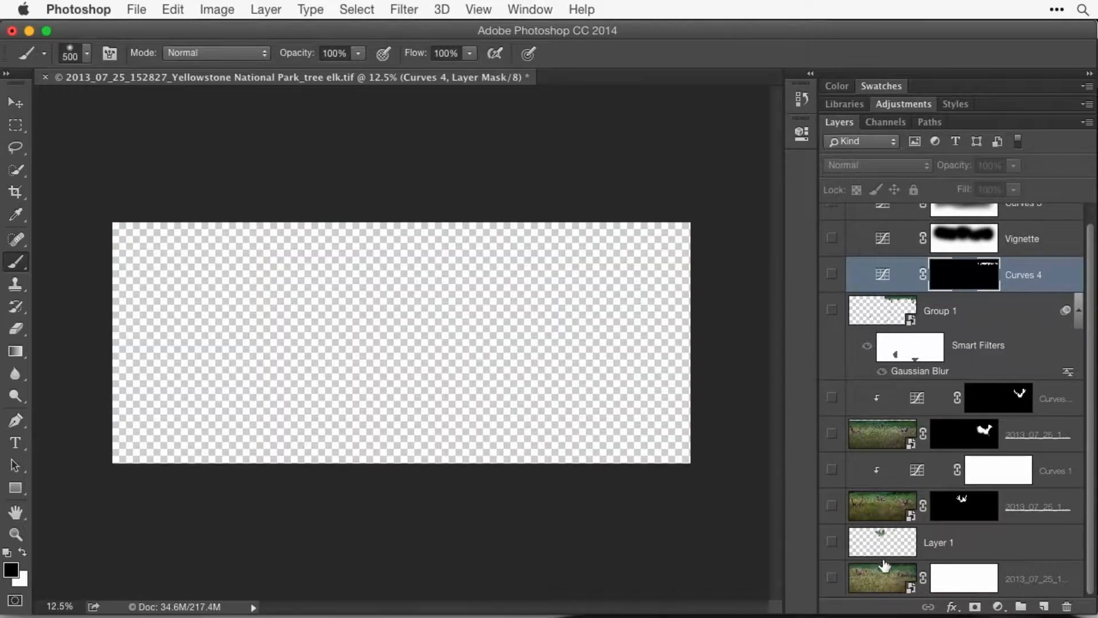
left_click(832, 577)
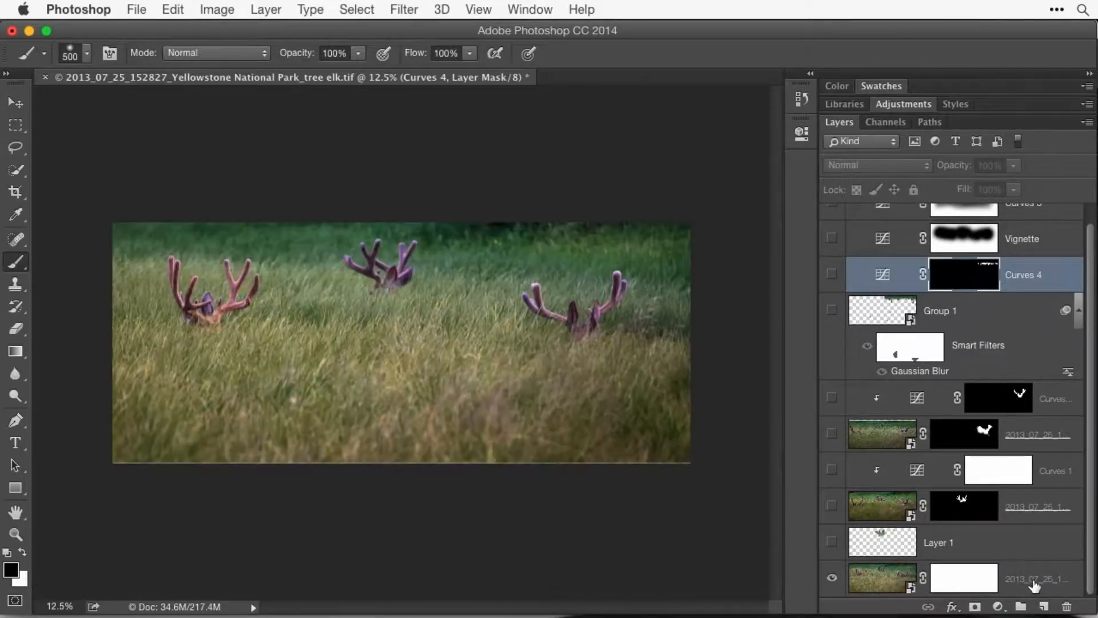
left_click(885, 575)
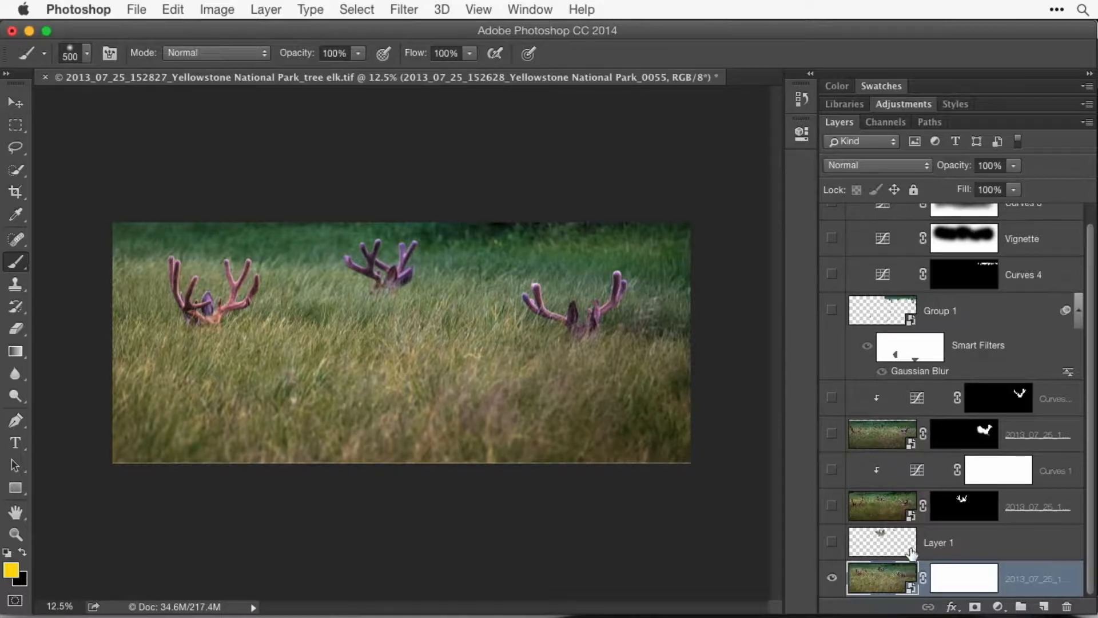
Step: Toggle Layer 1's visibility repeatedly to compare the grass with and without the middle elk, leaving the layer shown
left_click(831, 543)
left_click(832, 542)
left_click(832, 542)
left_click(831, 543)
left_click(831, 542)
left_click(831, 542)
left_click(832, 542)
left_click(832, 542)
left_click(832, 542)
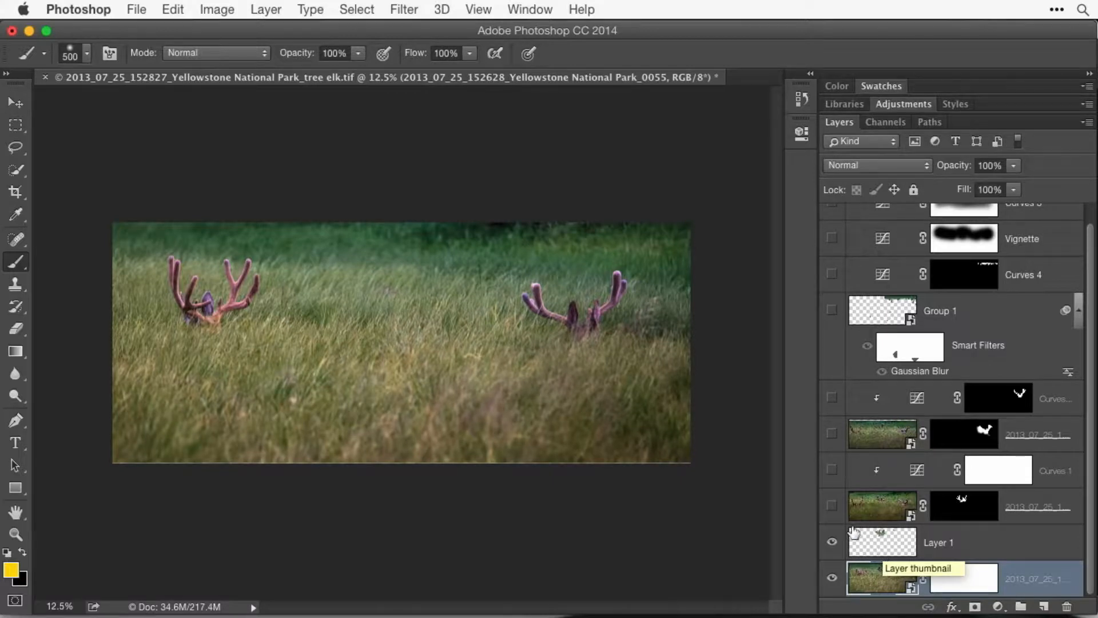
Step: Toggle the masked elk photo layer directly above Layer 1, leave it shown, and select its layer mask
left_click(833, 506)
left_click(832, 507)
left_click(832, 506)
left_click(832, 507)
left_click(832, 506)
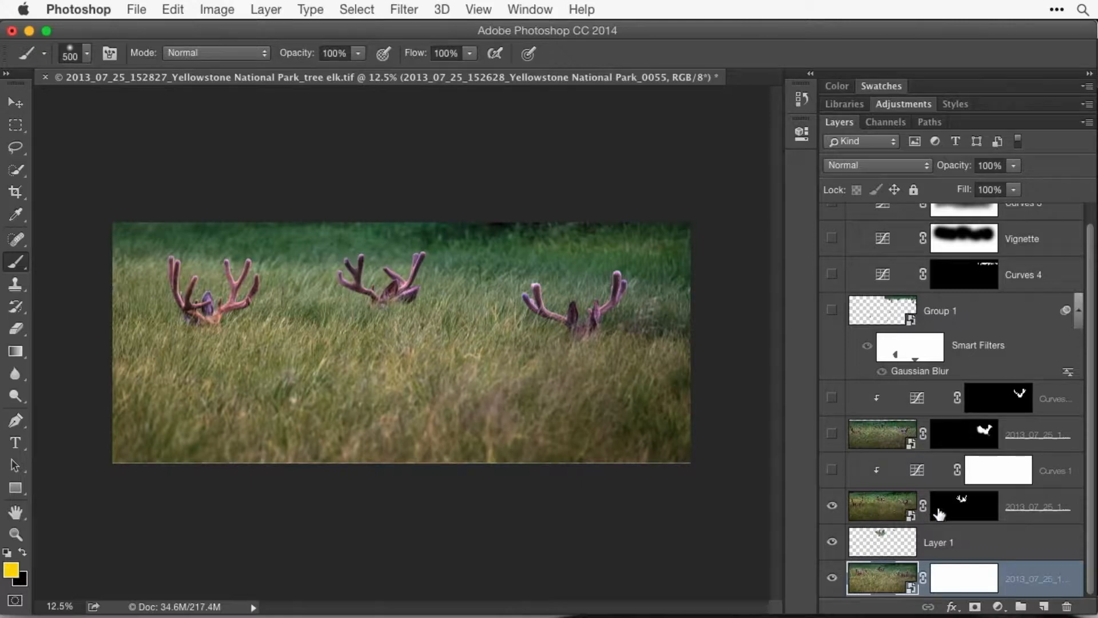
left_click(968, 511)
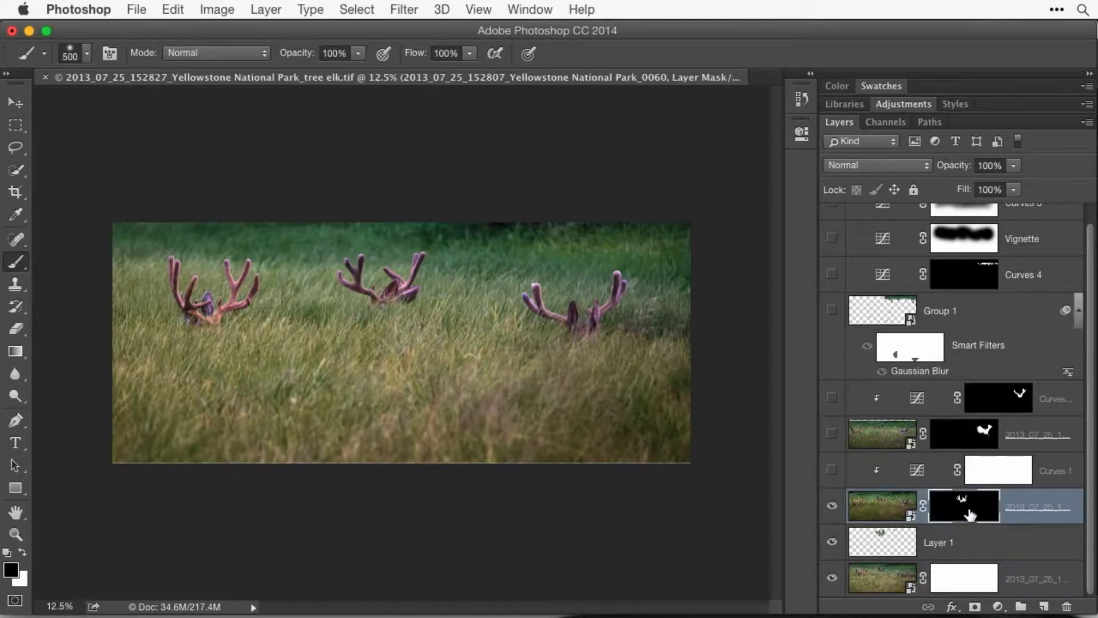
Step: Show the middle elk layer mask's red overlay with white as foreground colour, fit the image to the window, and restore the normal view
key("x")
key("backslash")
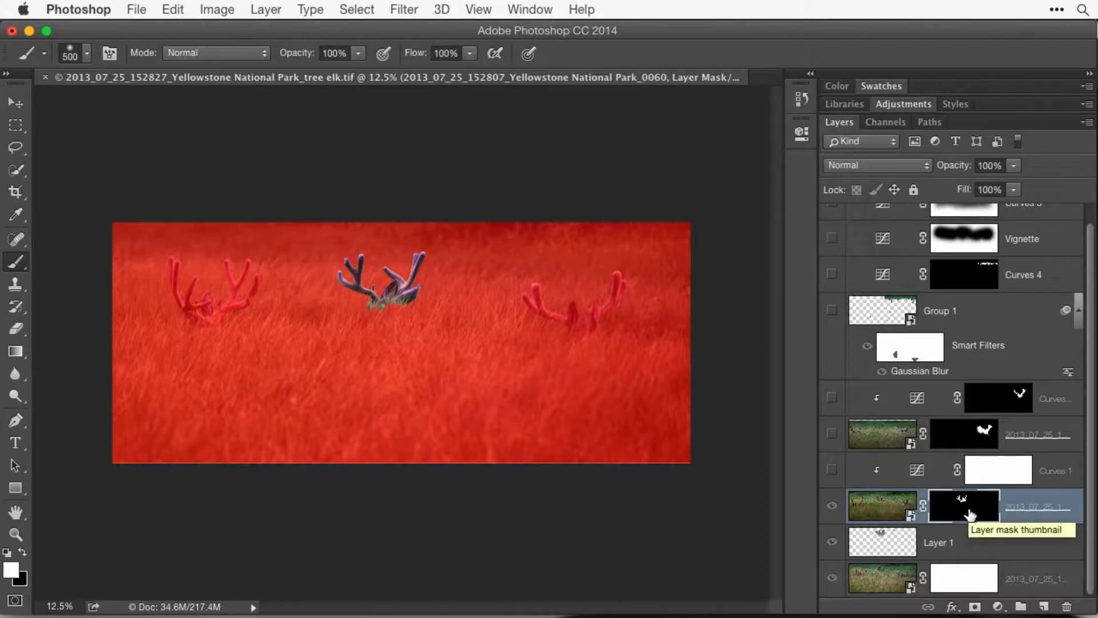
key("super+0")
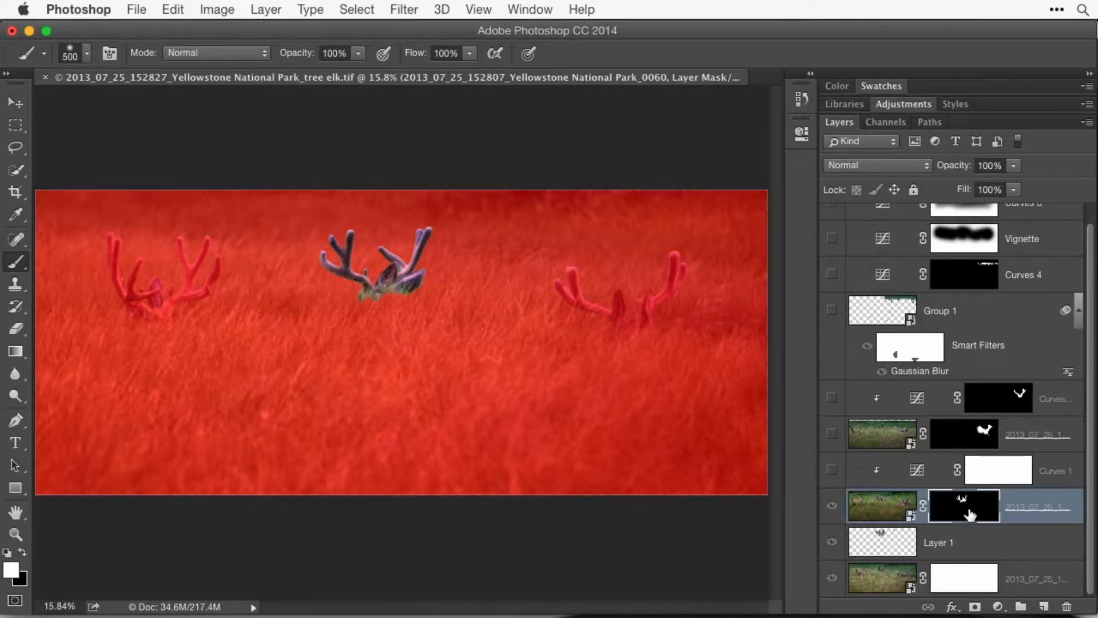
key("backslash")
key("x")
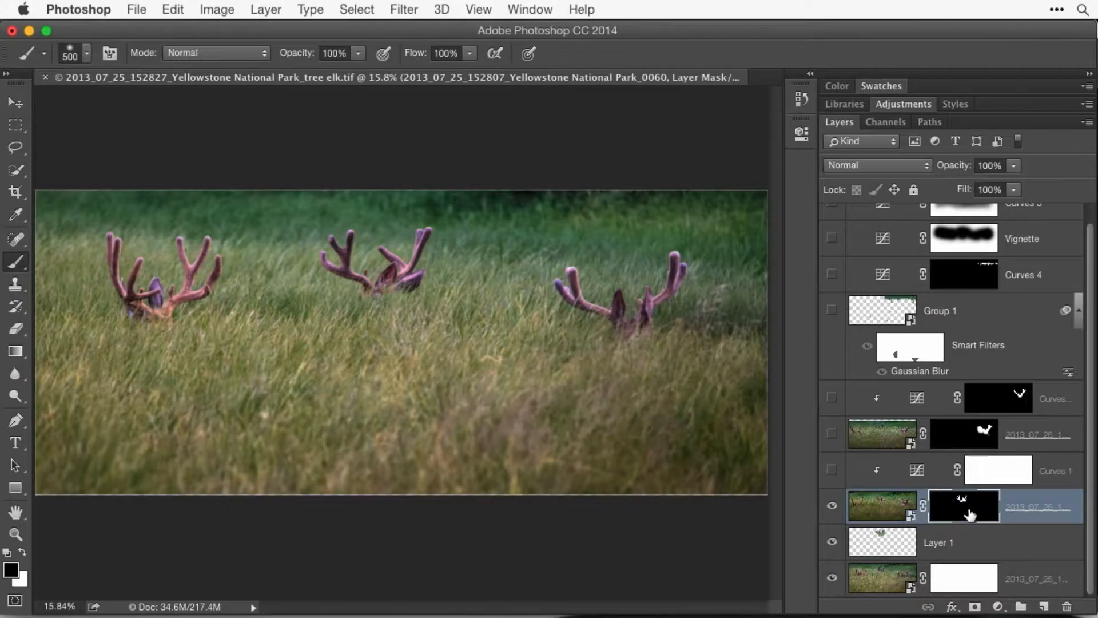
Step: Temporarily disable the middle elk layer's mask, re-enable it, and toggle the layer's visibility to compare, leaving the layer shown
left_click(969, 515, "shift")
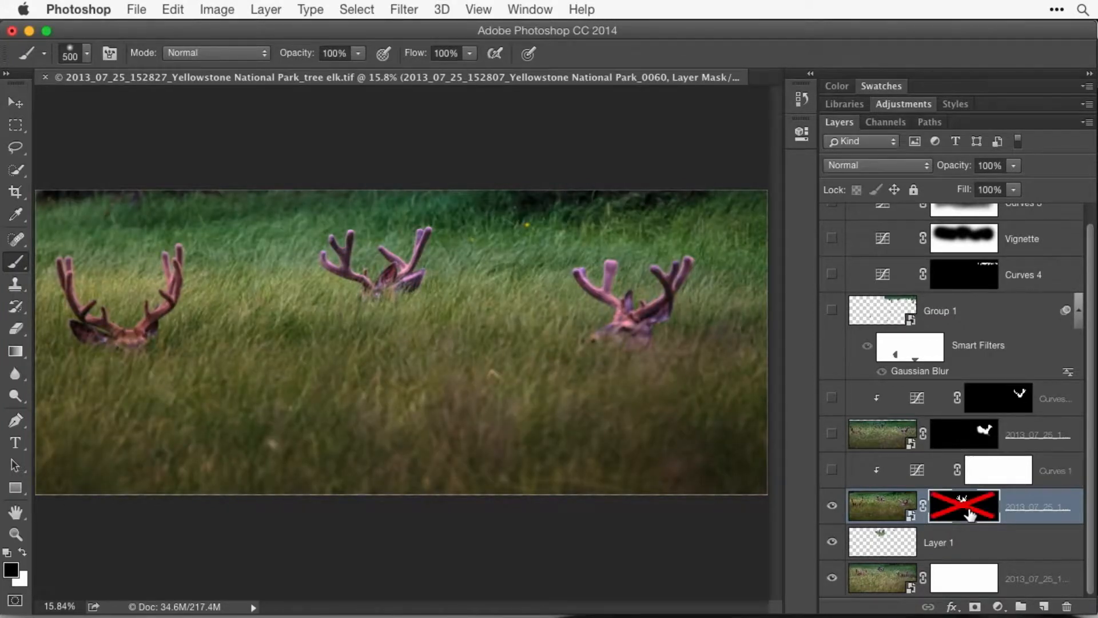
left_click(969, 514, "shift")
left_click(832, 506)
left_click(832, 507)
left_click(832, 506)
left_click(833, 506)
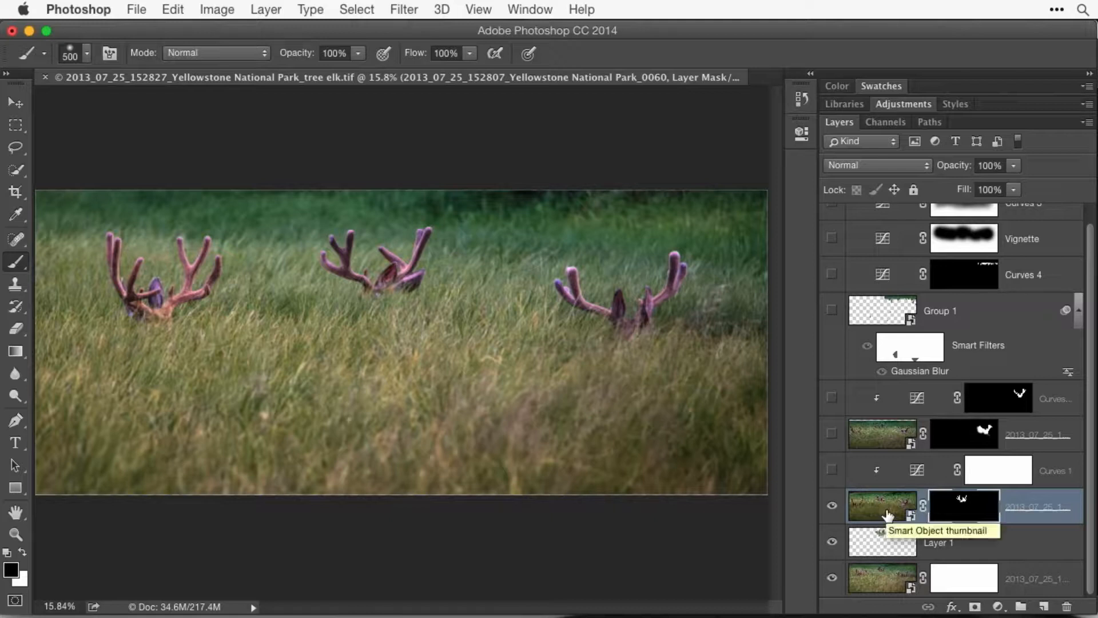
scroll(892, 509, "up", 1)
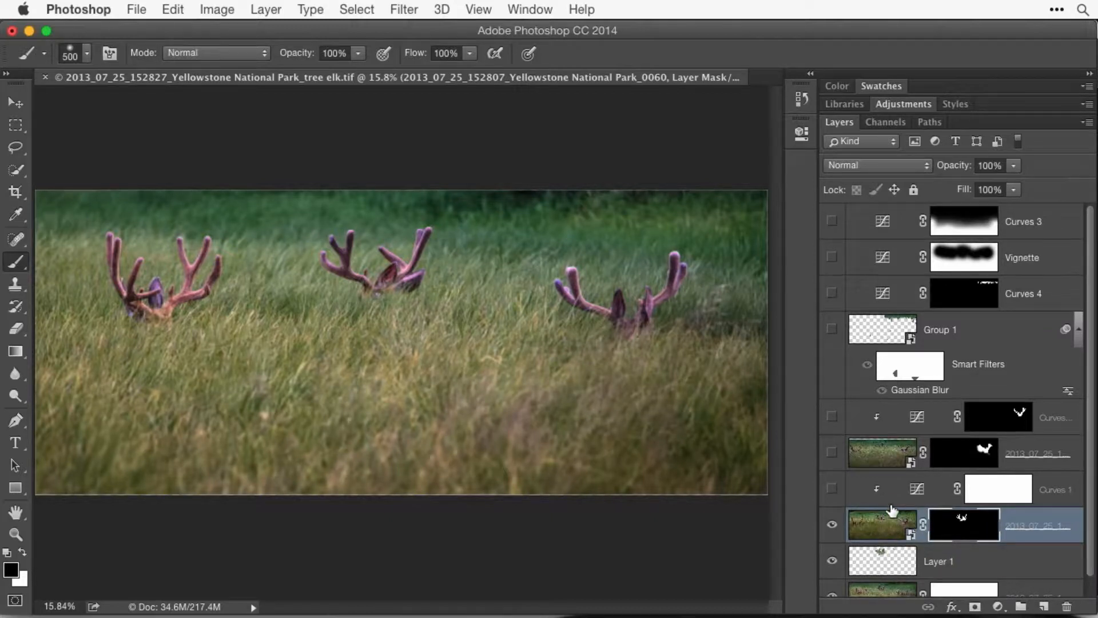
left_click(833, 525)
left_click(833, 525)
Step: Show the clipped Curves 1 adjustment and repeatedly toggle the masked photo layer above it, leaving that layer shown
left_click(832, 490)
left_click(832, 453)
left_click(833, 452)
left_click(833, 453)
left_click(833, 453)
left_click(833, 453)
left_click(832, 453)
left_click(833, 453)
left_click(833, 453)
left_click(833, 453)
Step: Select the mask of the photo layer above Curves 1 and examine its red overlay and the swapped painting colour before restoring the normal view
left_click(956, 455)
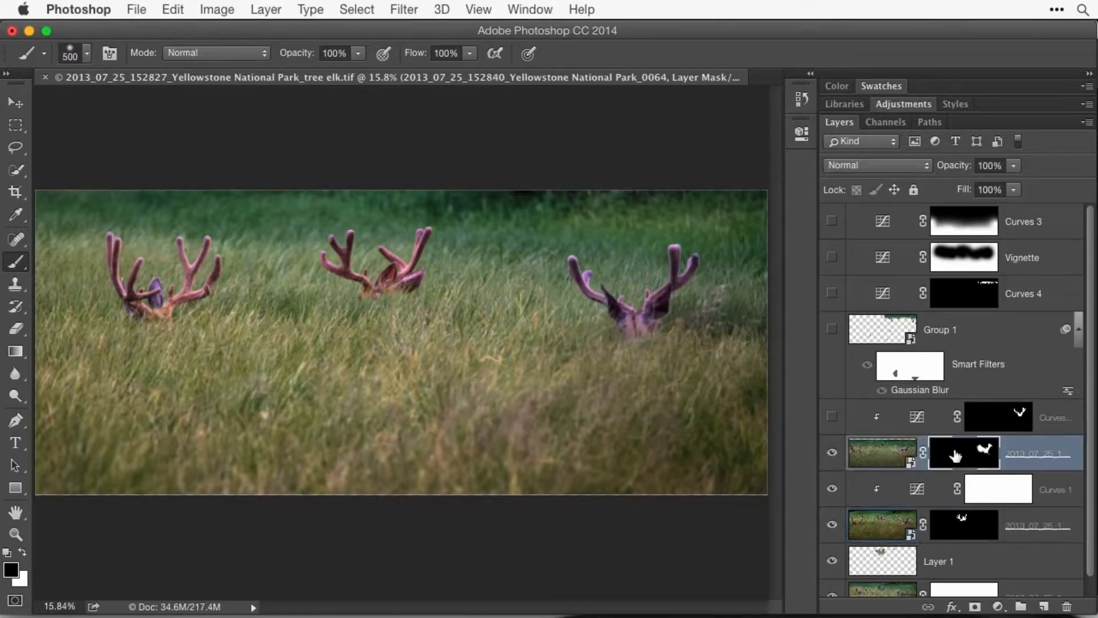
key("backslash")
key("x")
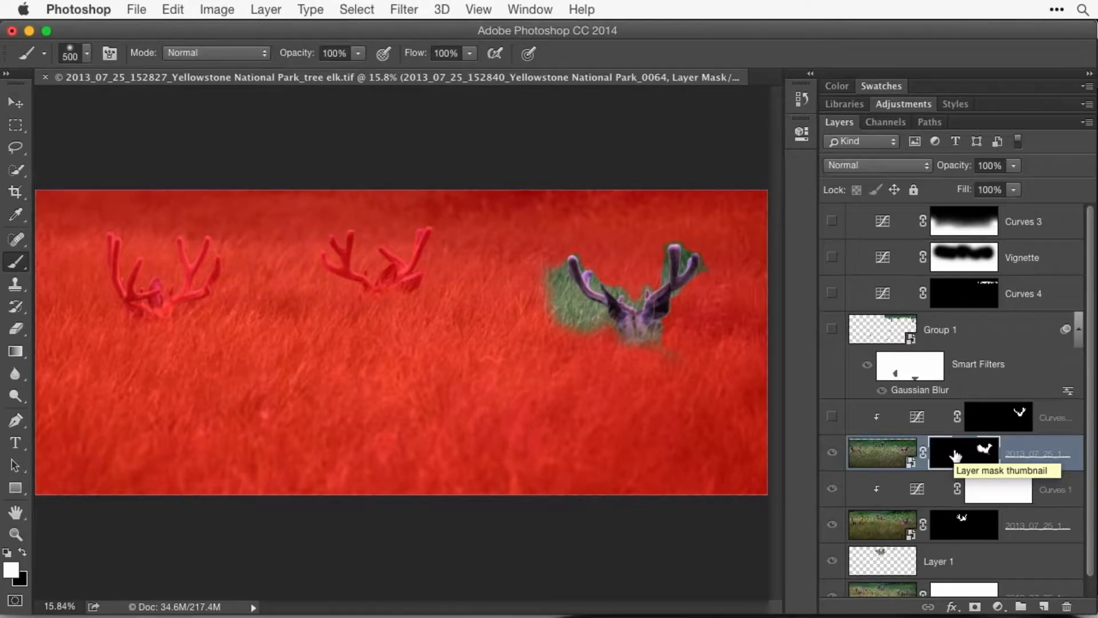
key("backslash")
key("x")
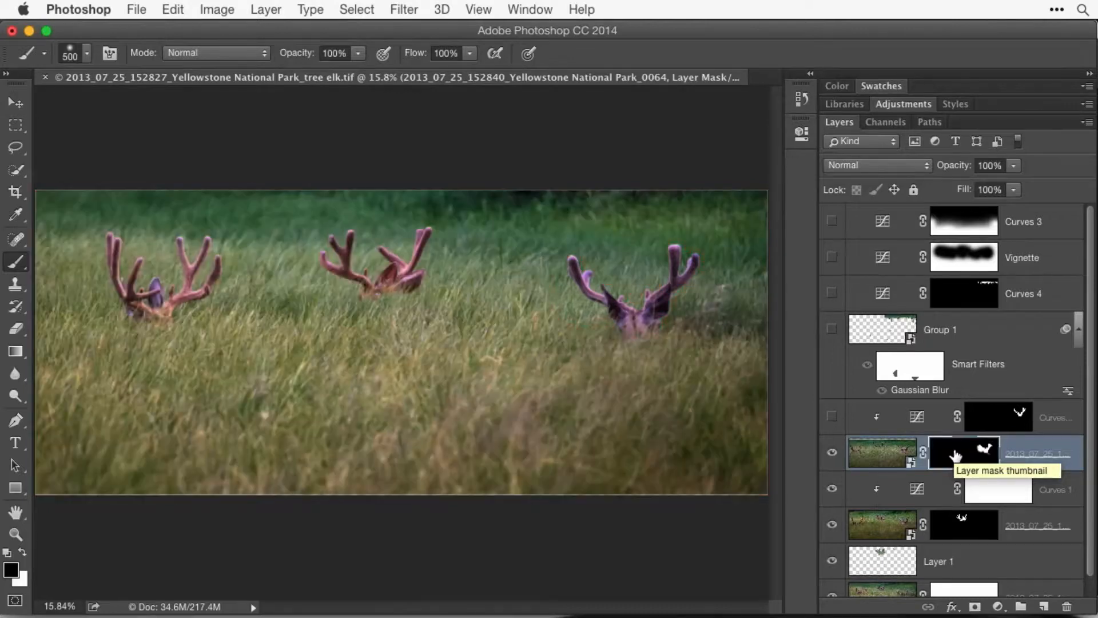
Step: Show the clipped curves adjustment below Group 1 and toggle Group 1's visibility repeatedly to compare the background grass, leaving both shown
left_click(831, 420)
left_click(832, 330)
left_click(832, 329)
left_click(832, 330)
left_click(832, 330)
left_click(832, 330)
left_click(832, 330)
left_click(832, 330)
left_click(832, 330)
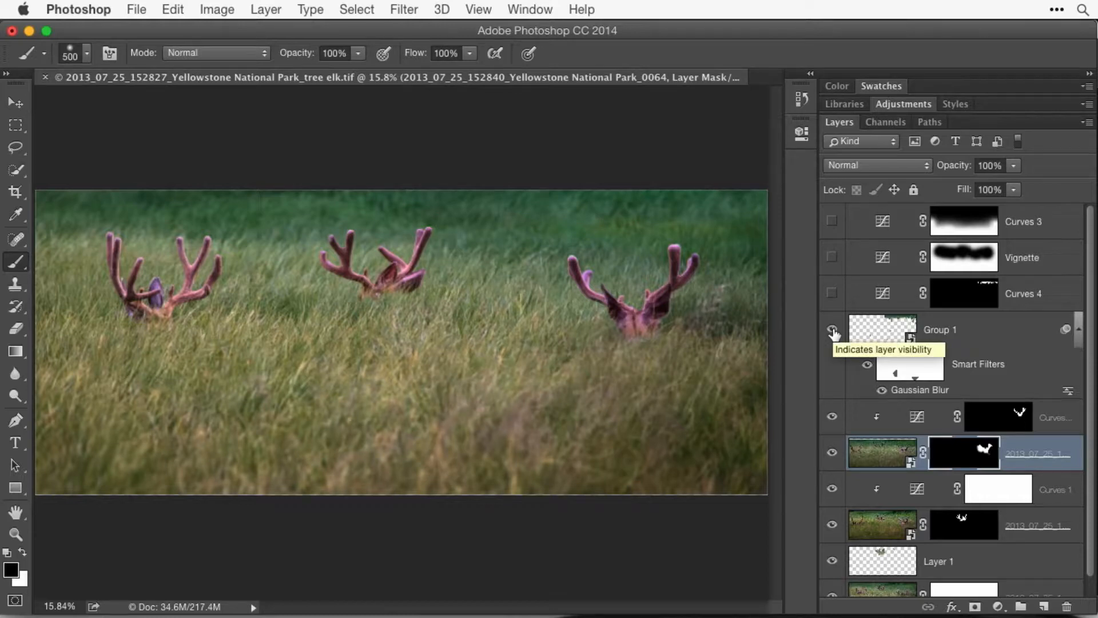
left_click(832, 330)
left_click(832, 331)
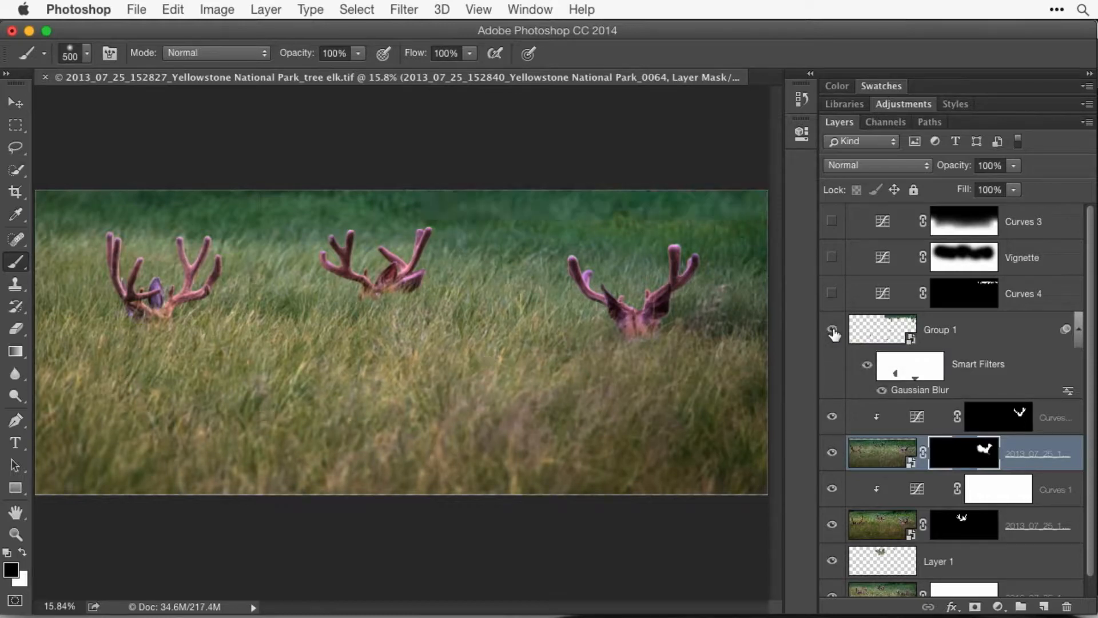
Step: Select Group 1 and turn on the Curves 4, Vignette and Curves 3 adjustment layers above it
left_click(941, 341)
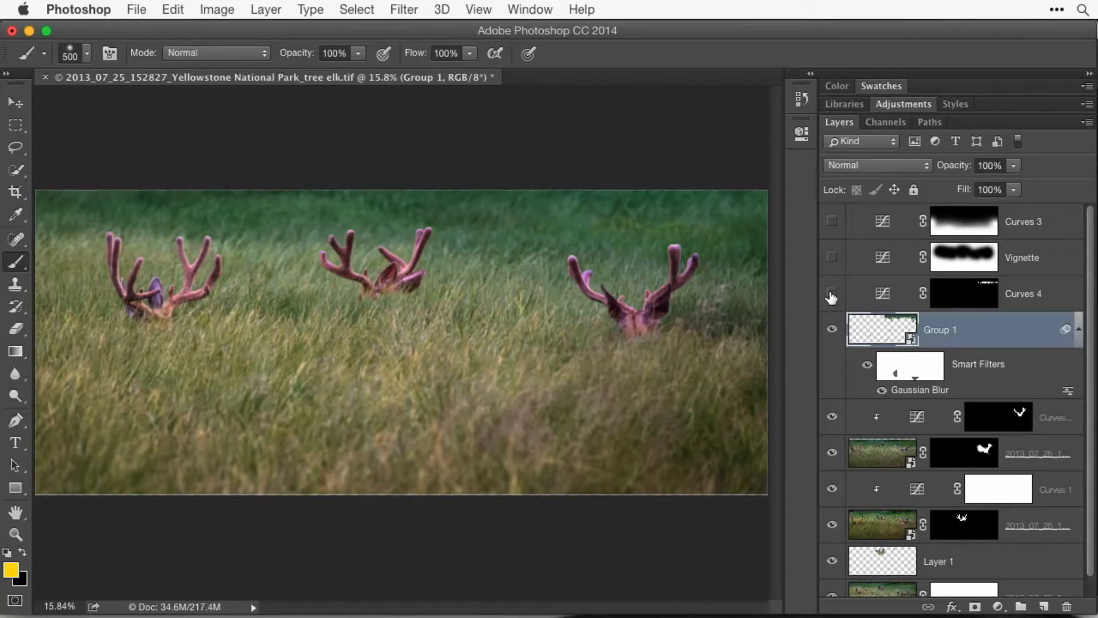
left_click(831, 257)
left_click(831, 257)
left_click(831, 258)
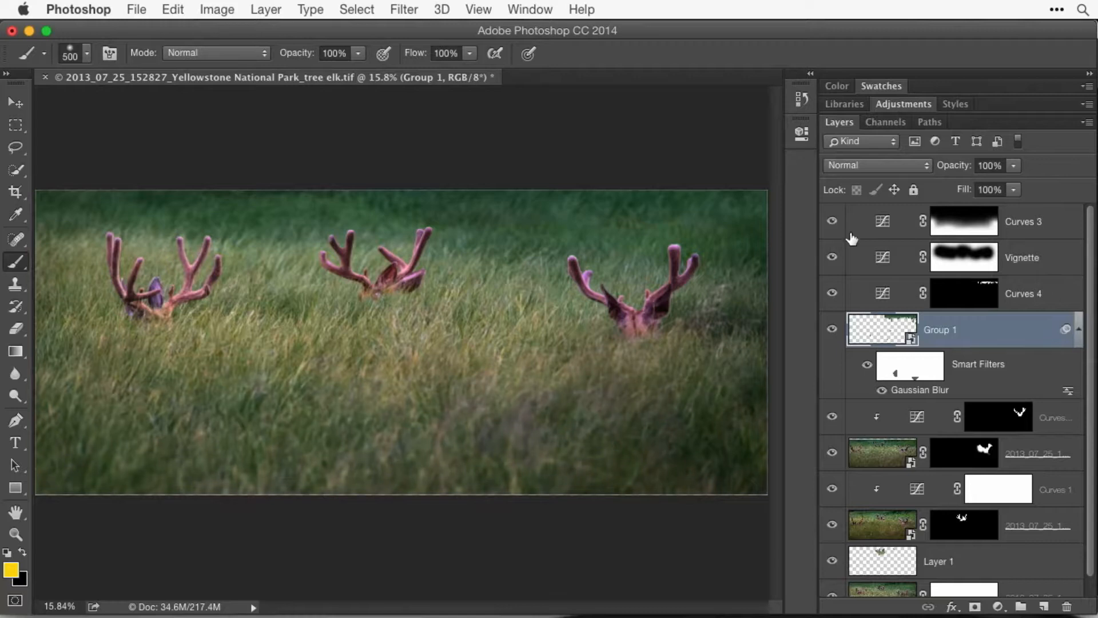
Step: Review the layer stack, select the middle elk photo layer's mask, and toggle its red overlay to examine the masked area, ending with the overlay hidden
scroll(930, 365, "down", 1)
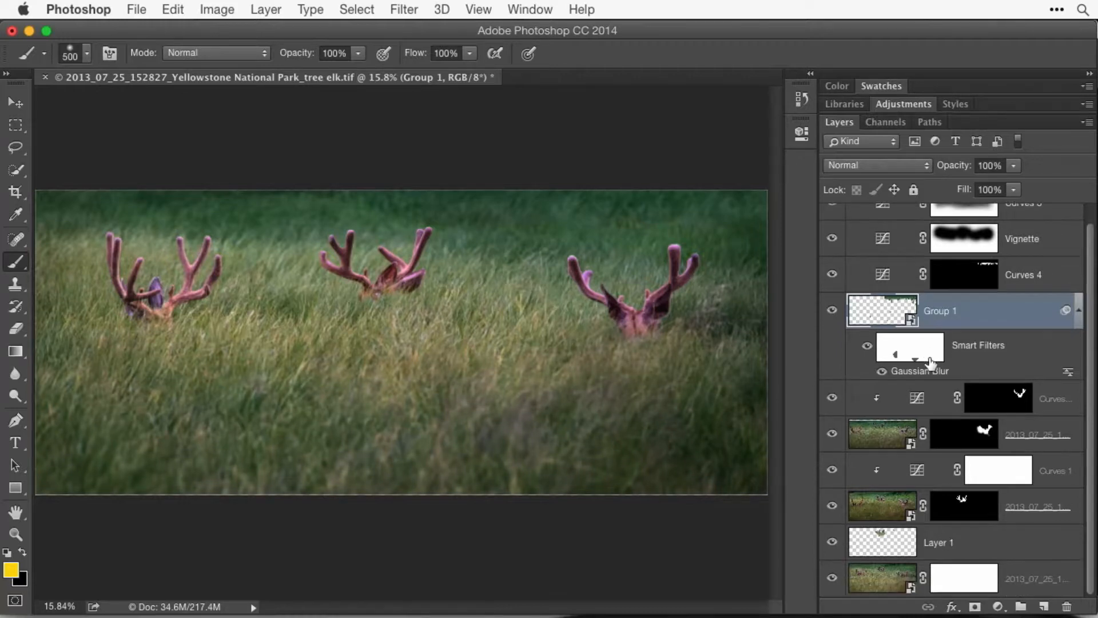
scroll(1041, 503, "up", 1)
scroll(1043, 505, "down", 1)
scroll(960, 398, "up", 1)
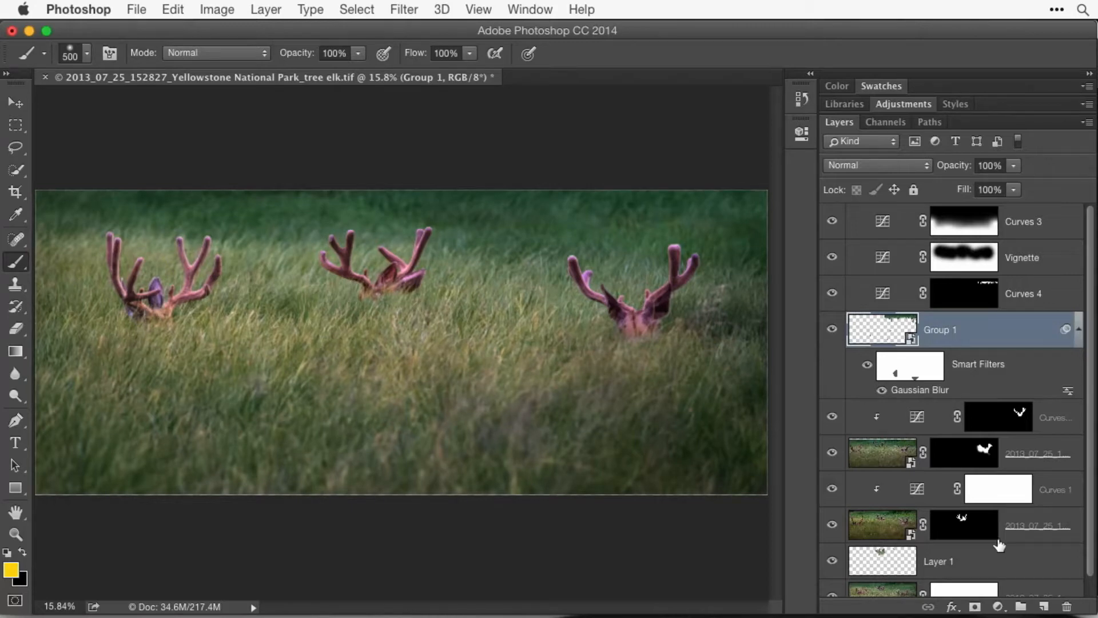
left_click(962, 521)
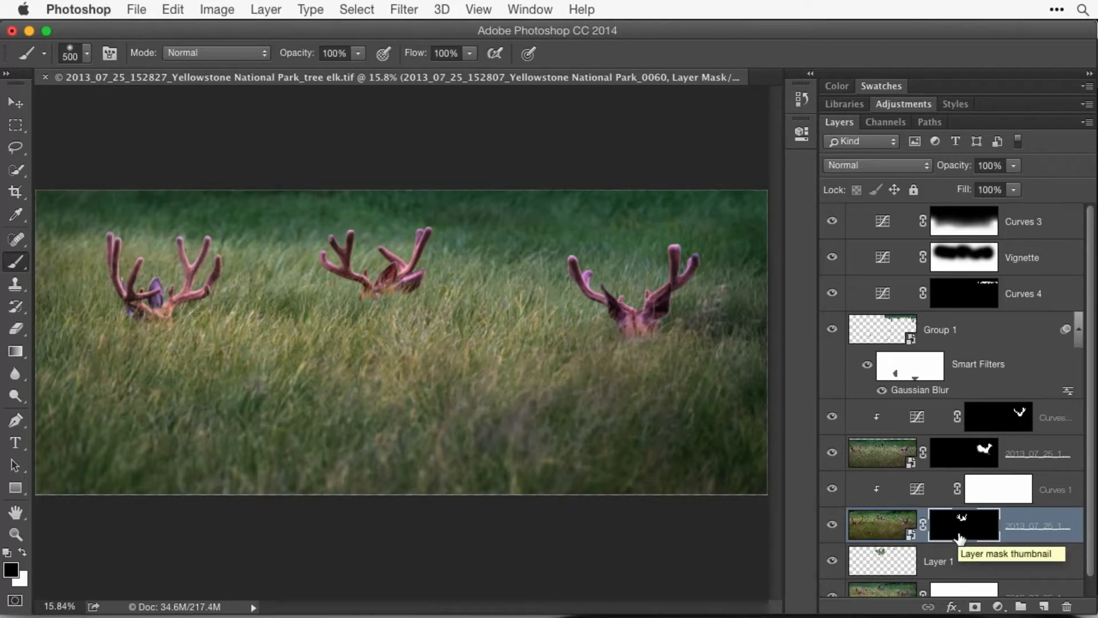
key("backslash")
key("x")
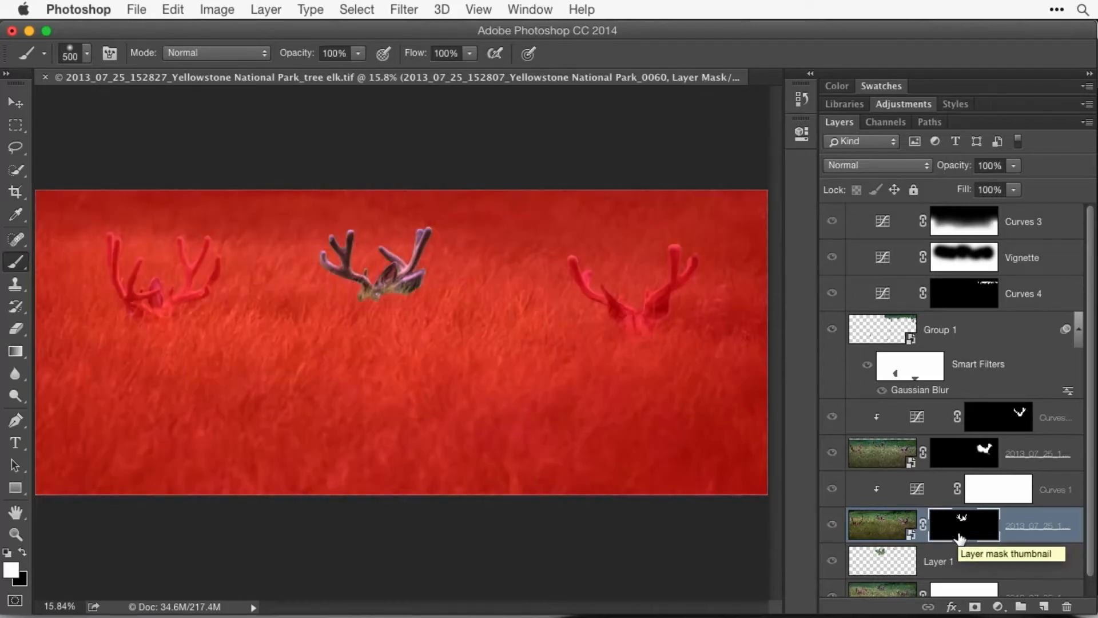
key("x")
key("backslash")
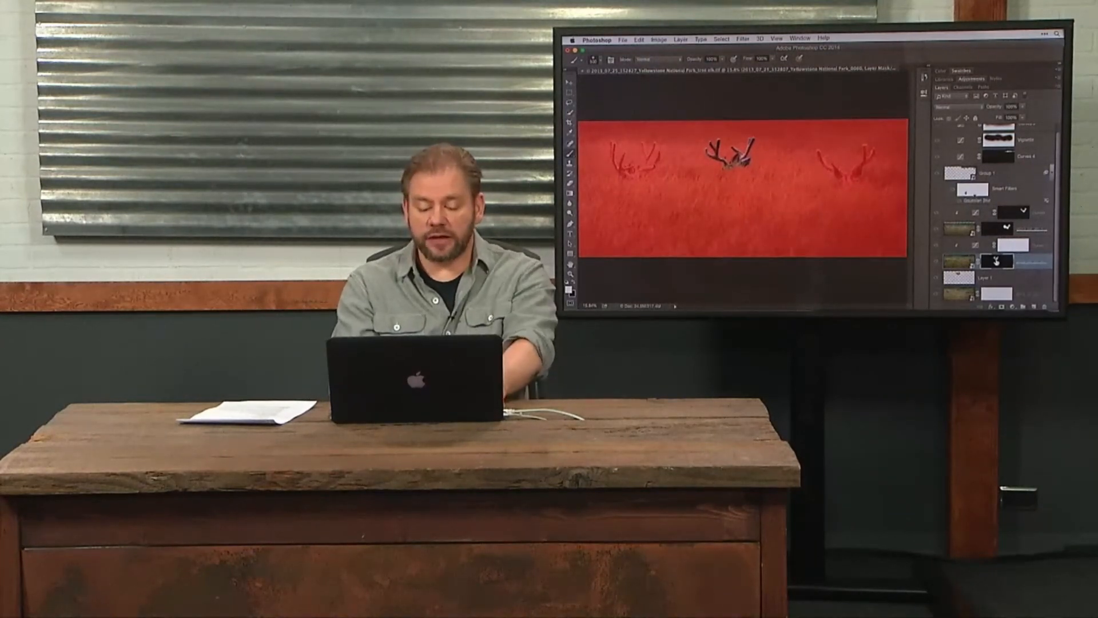
key("backslash")
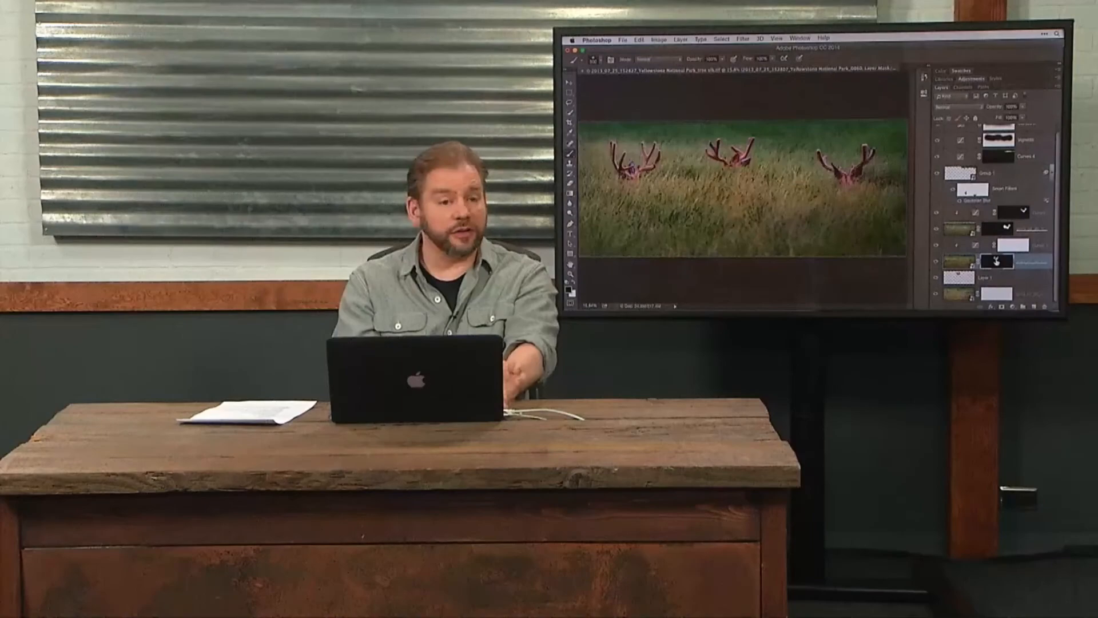